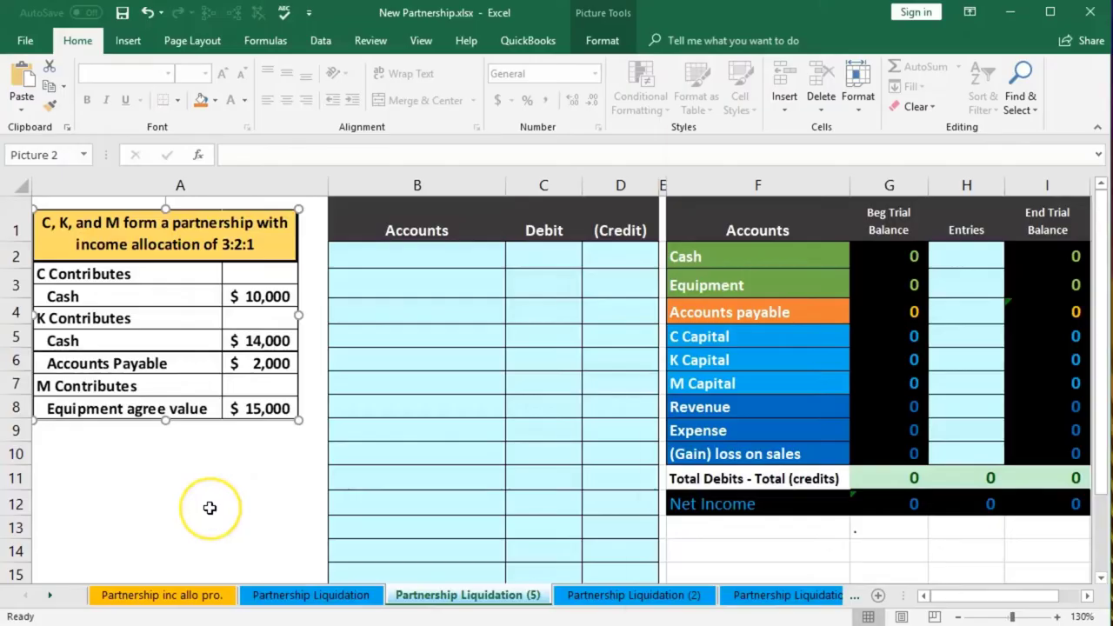
click(210, 507)
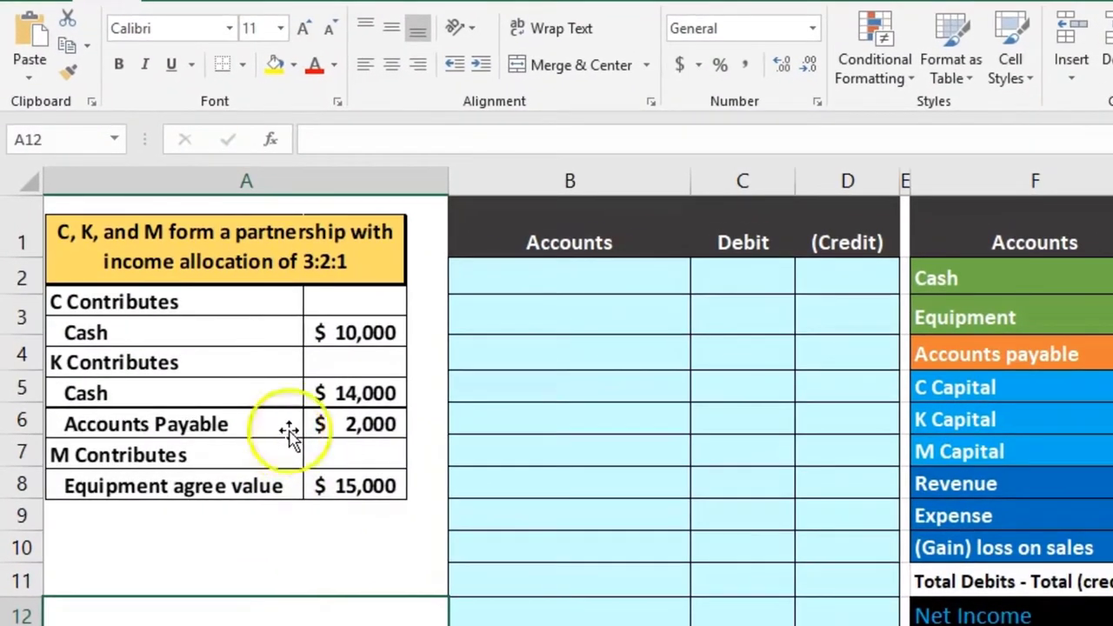
drag(565, 287, 702, 325)
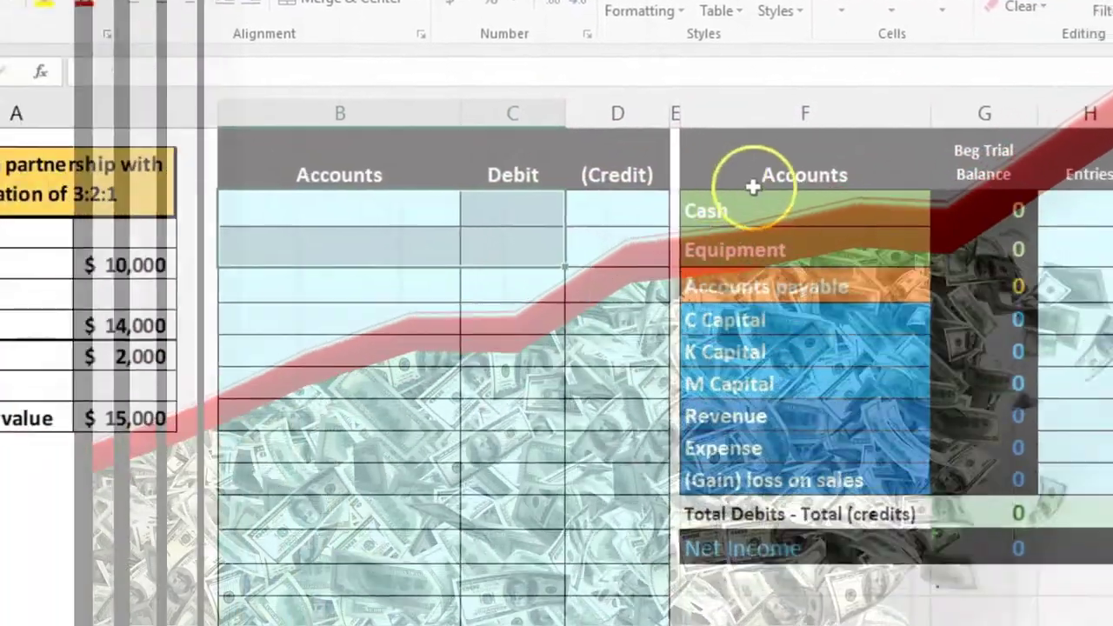
Copy the Cash account name from the trial balance into journal cell B2, pasting values only.
click(787, 203)
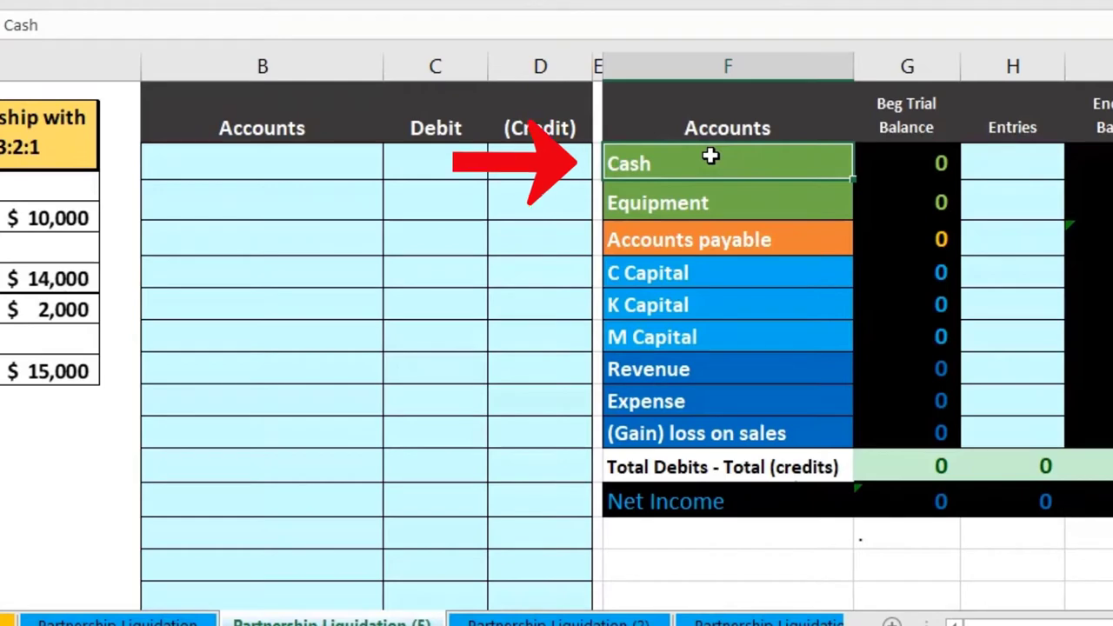
right_click(711, 157)
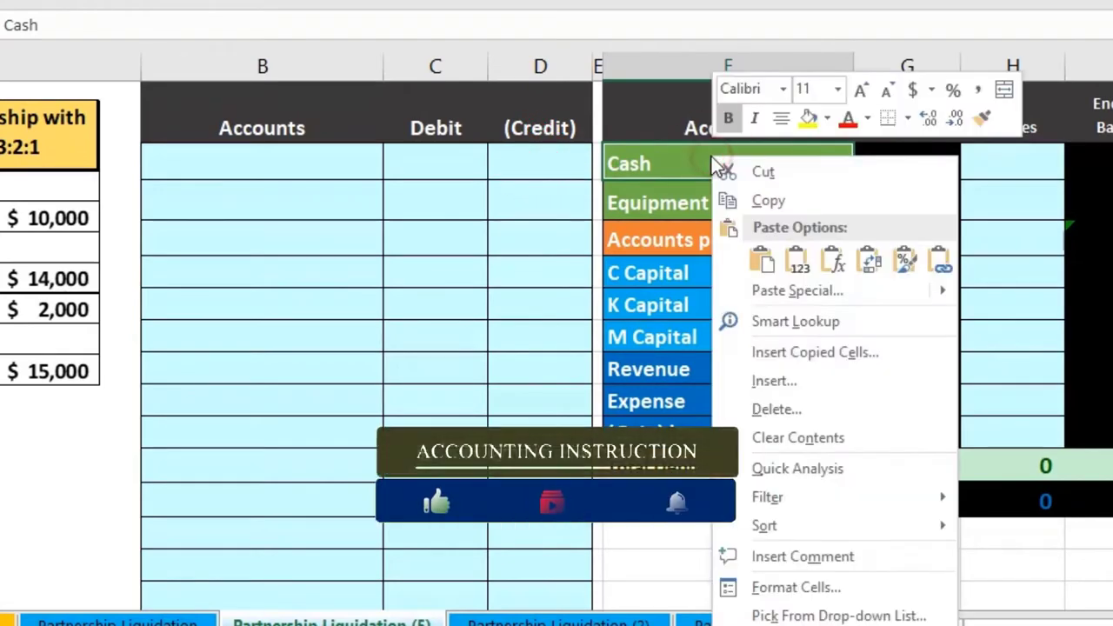
click(750, 200)
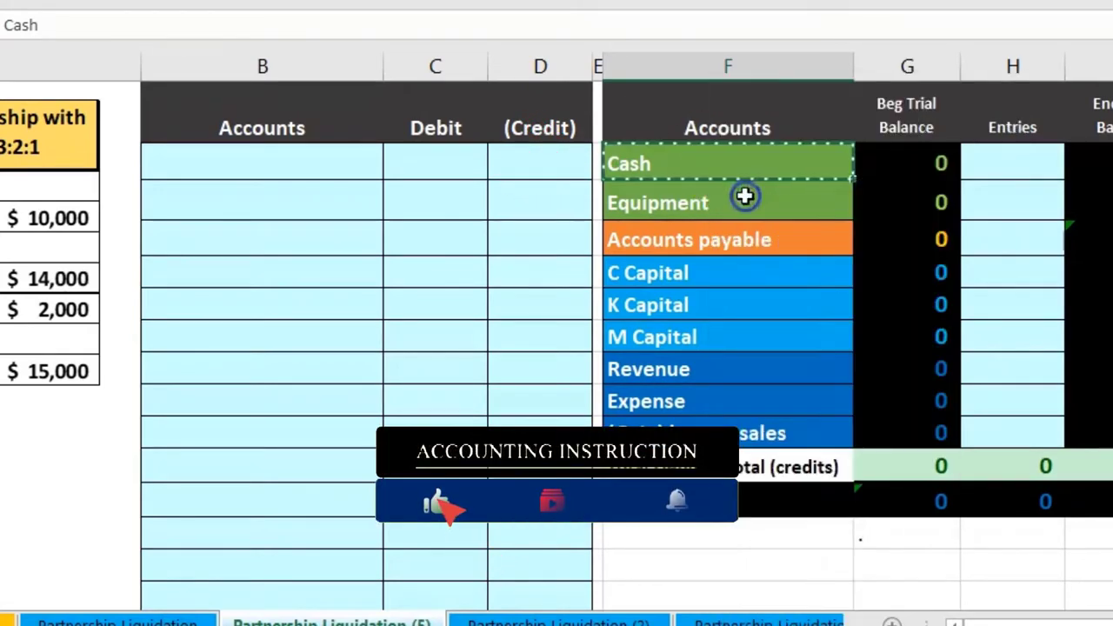
click(313, 176)
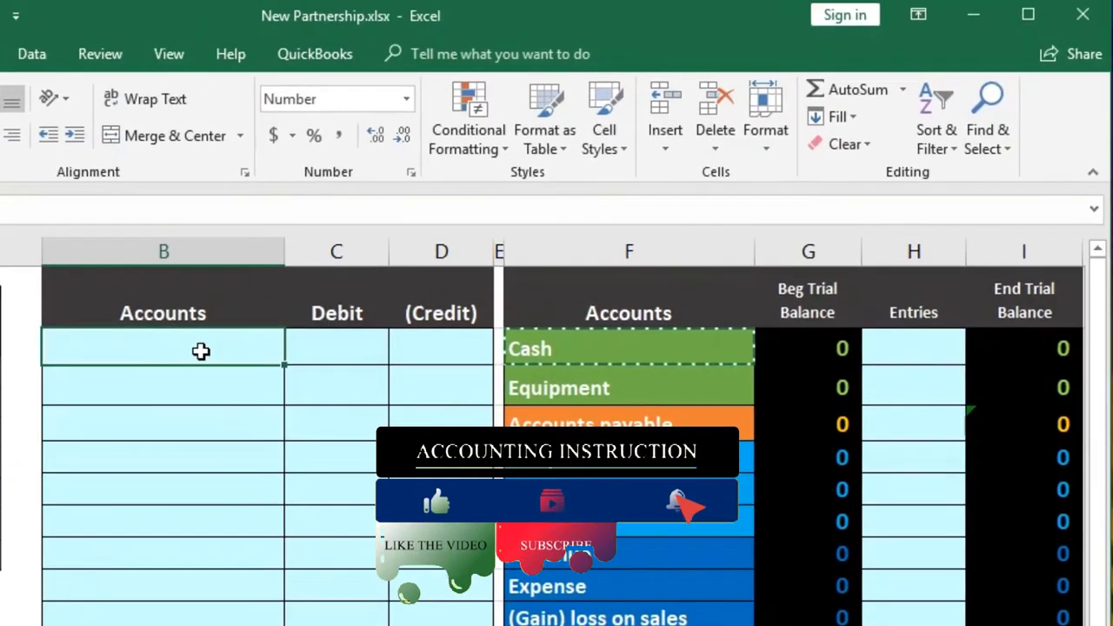
right_click(201, 351)
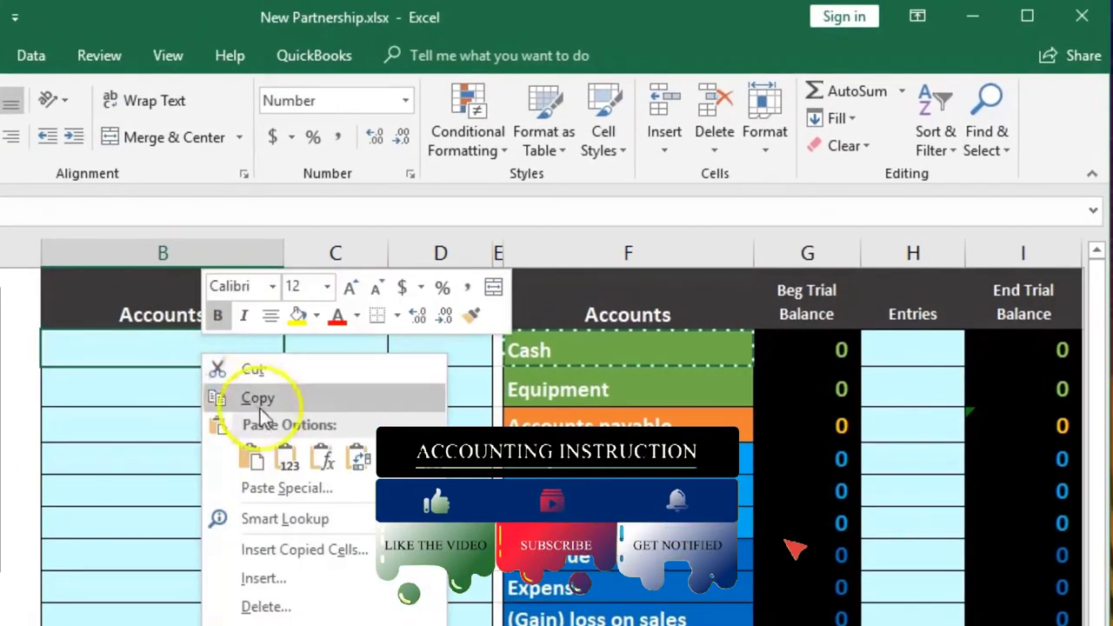
click(288, 454)
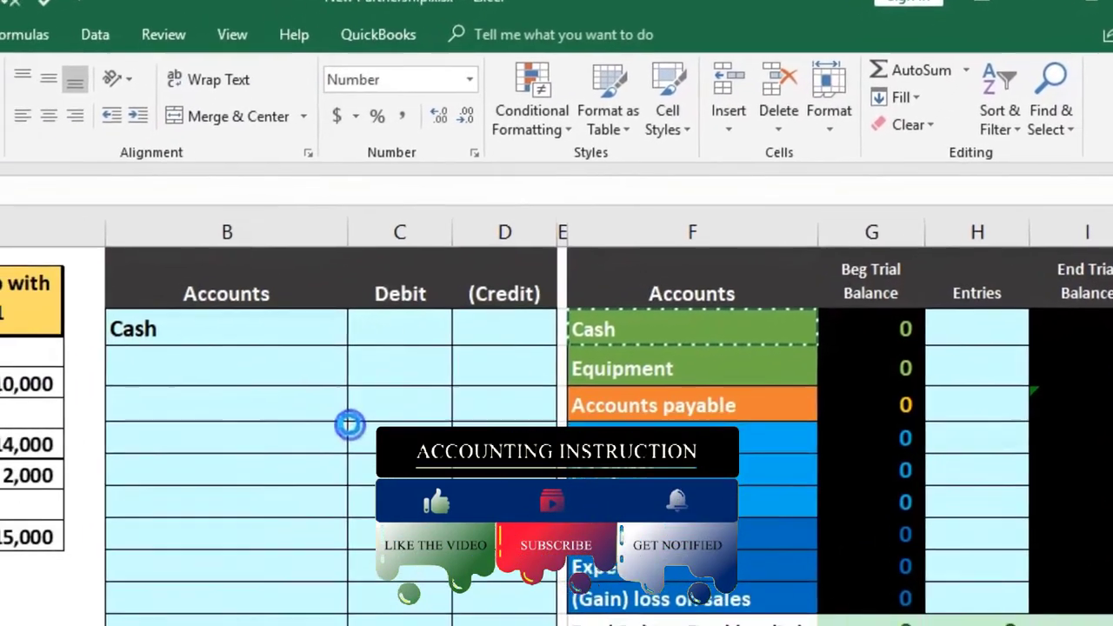
Enter a debit of 10,000 for Cash in cell C2.
click(336, 349)
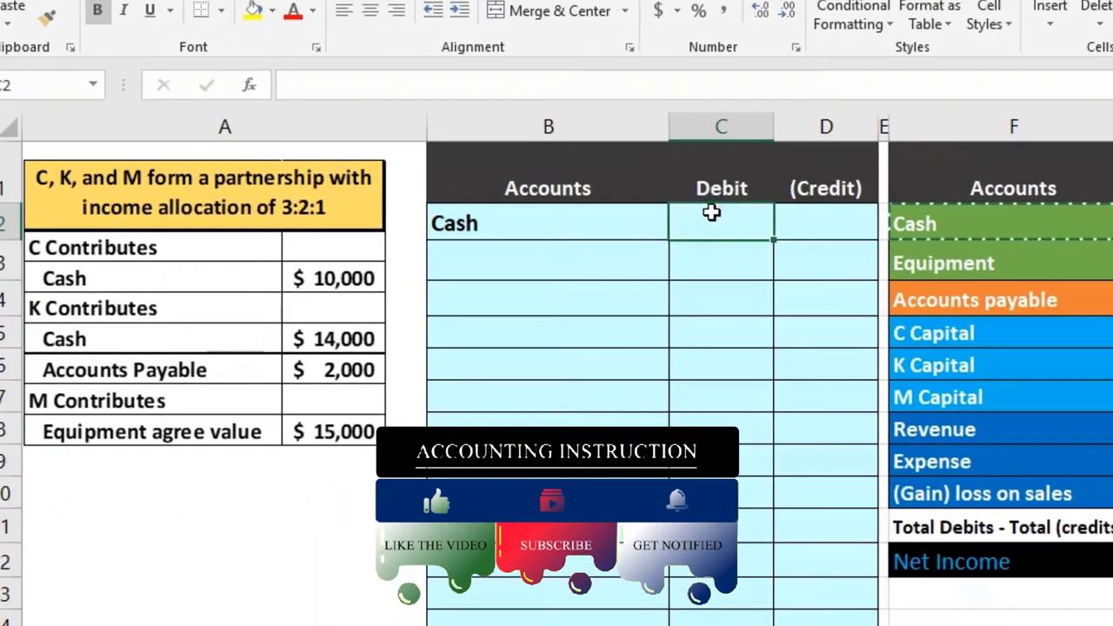
text(10,)
text(0000)
key(Return)
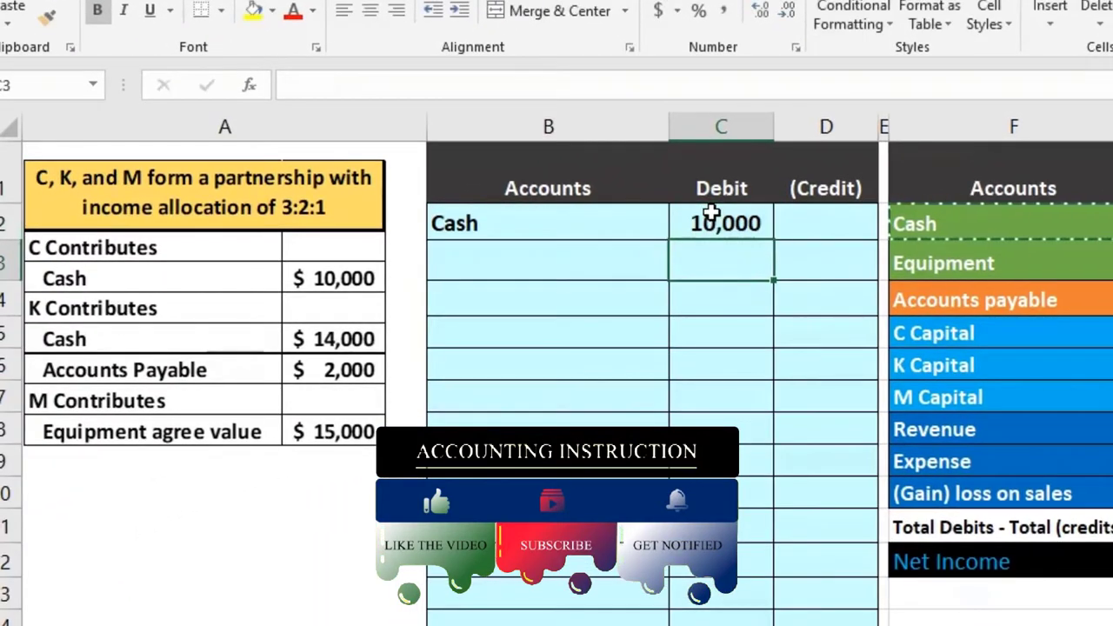
Enter the credit in cell D3 as the negative of the Cash debit, using -C2.
key(Right)
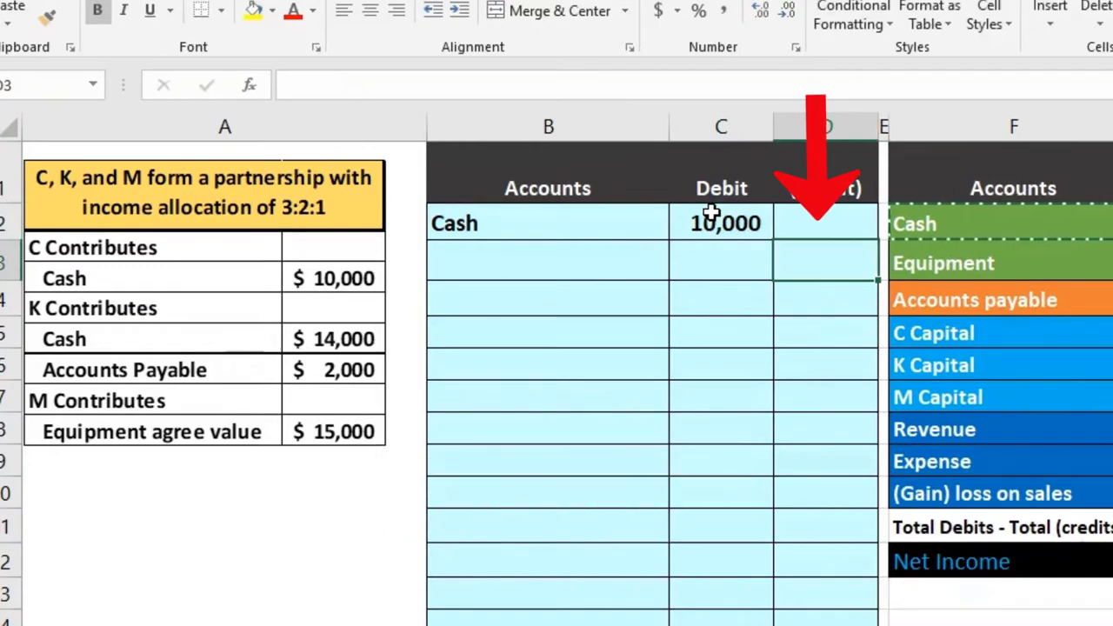
text(-C2)
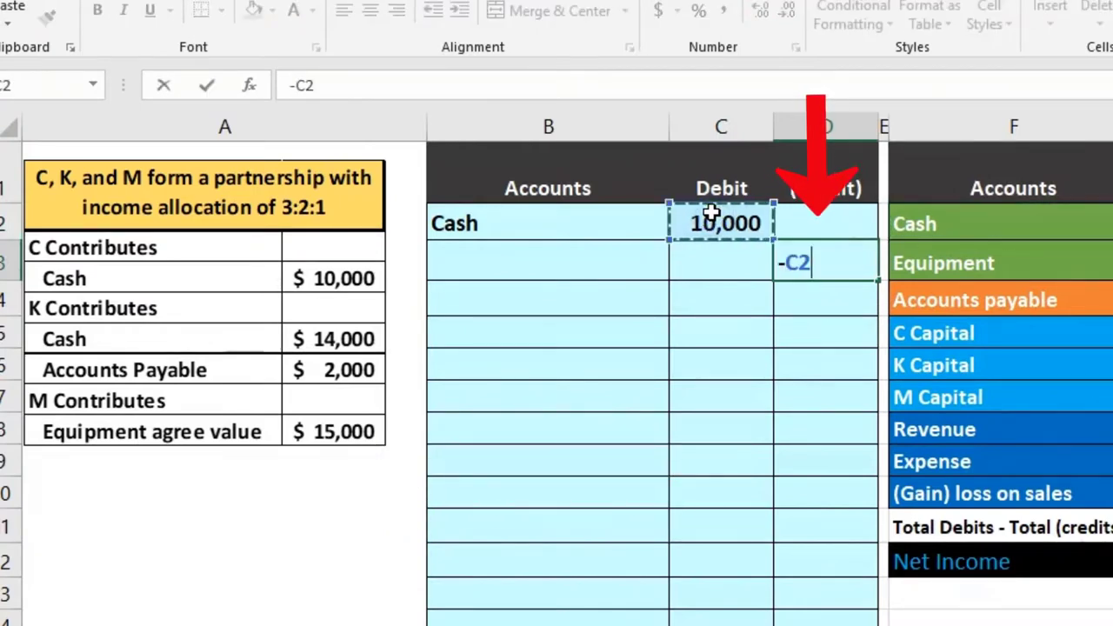
key(Return)
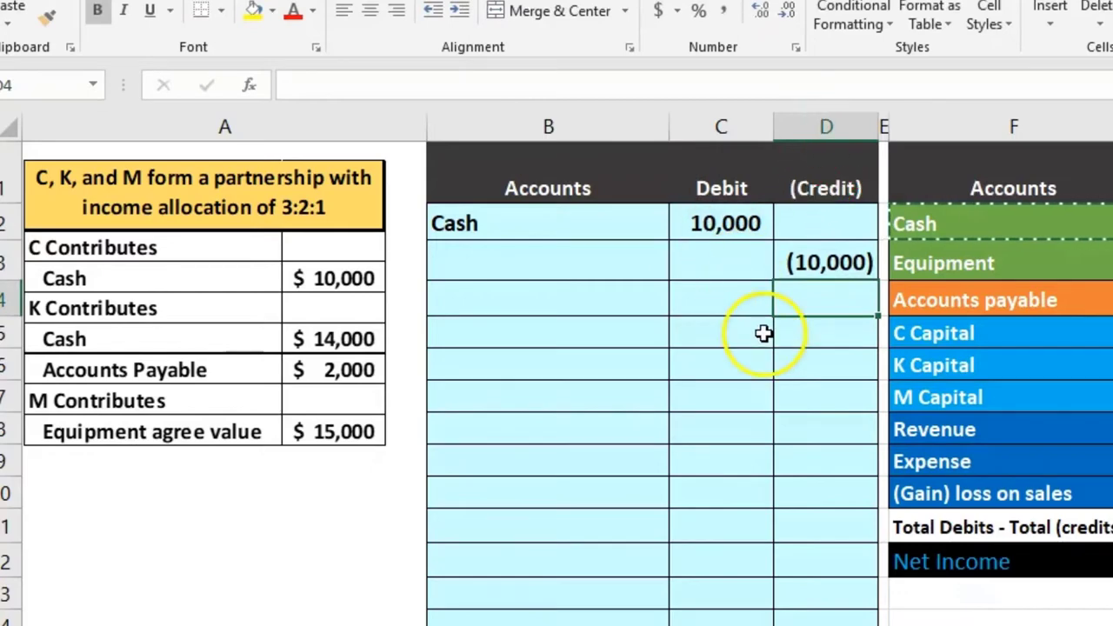
key(Up)
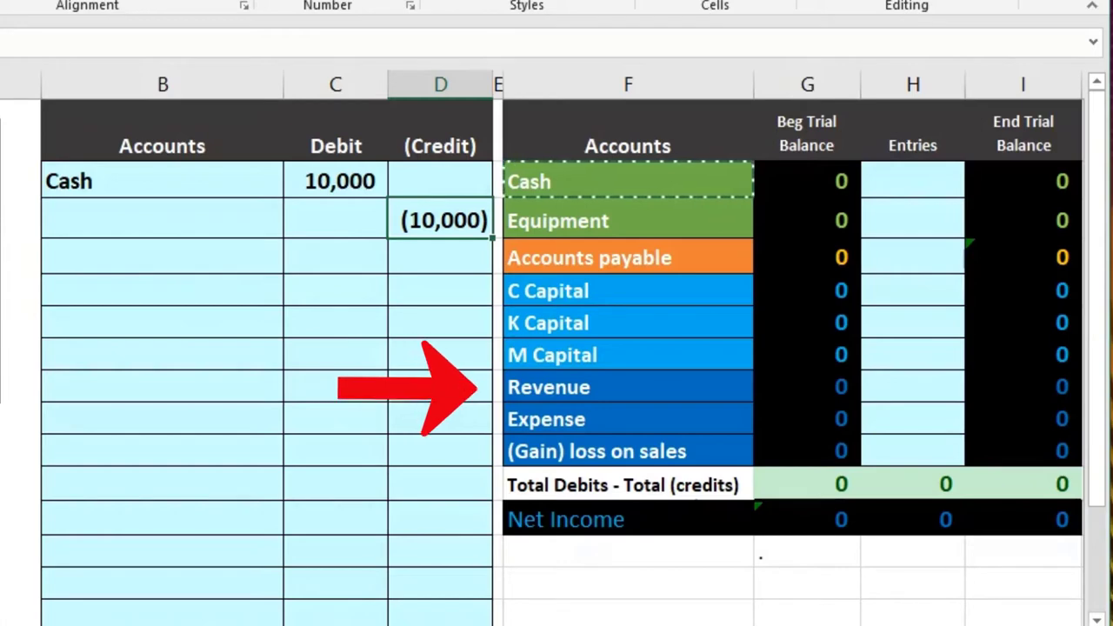
Copy the C Capital account name from the trial balance into journal cell B3, pasting values only.
click(578, 291)
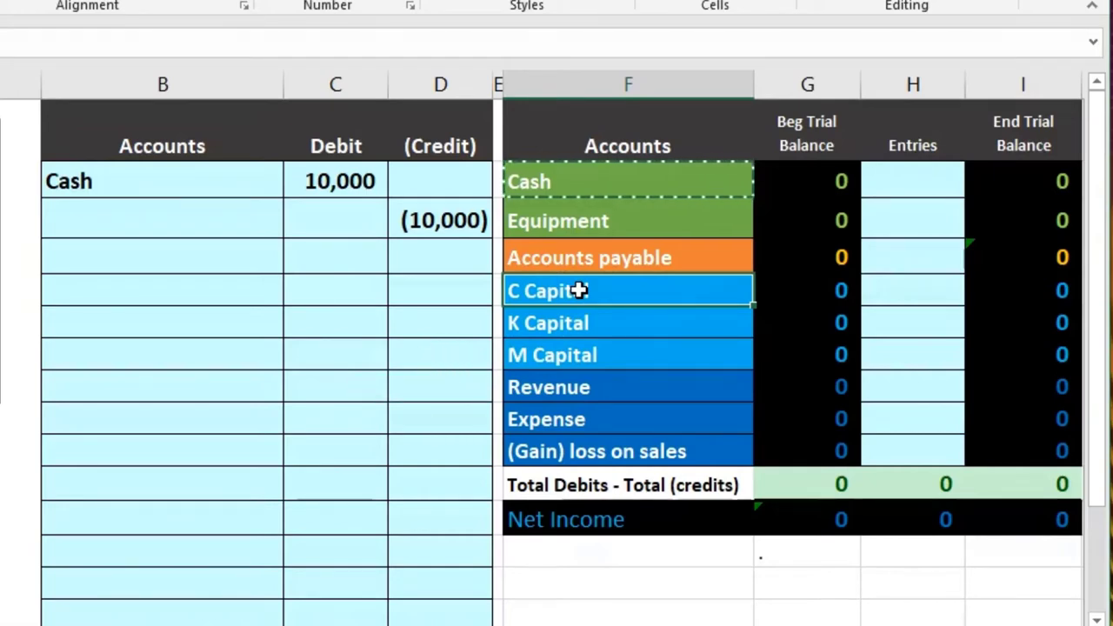
right_click(631, 294)
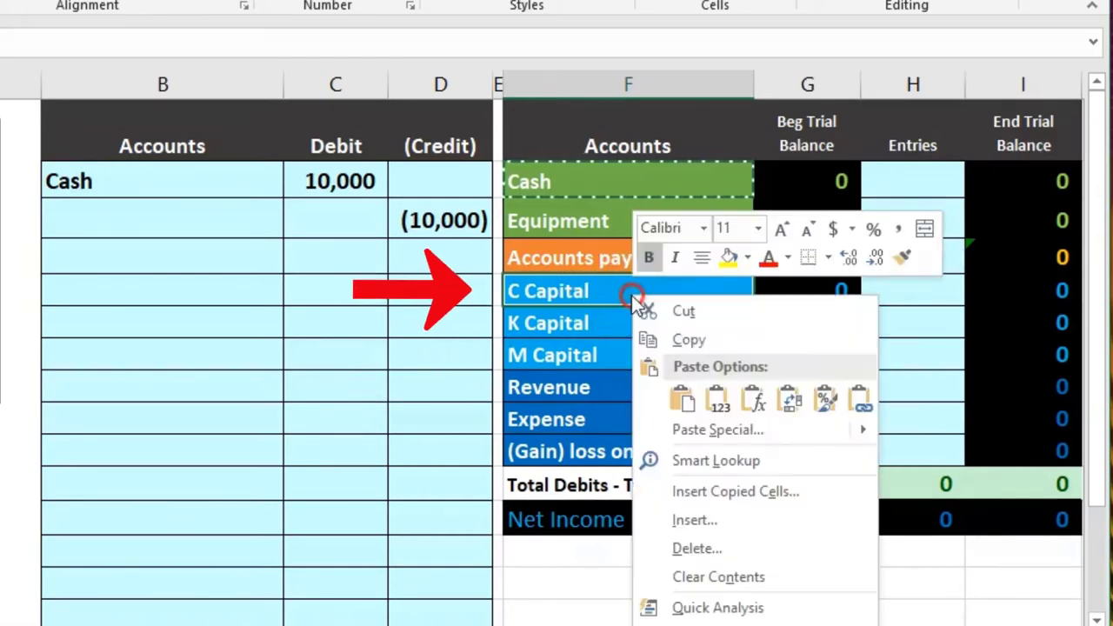
click(670, 339)
click(237, 213)
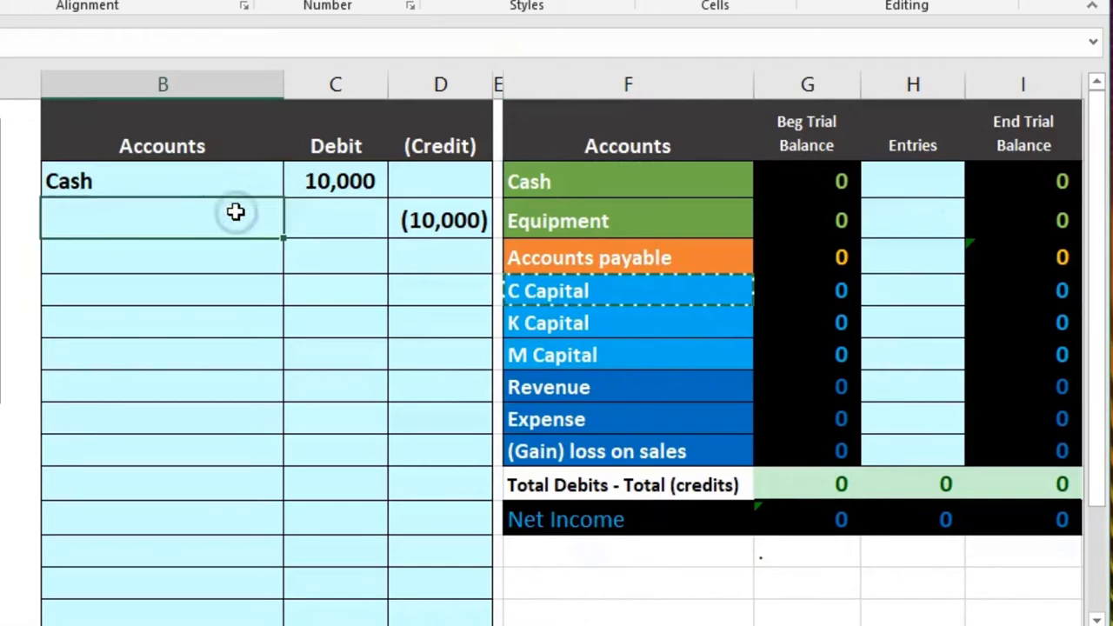
right_click(237, 213)
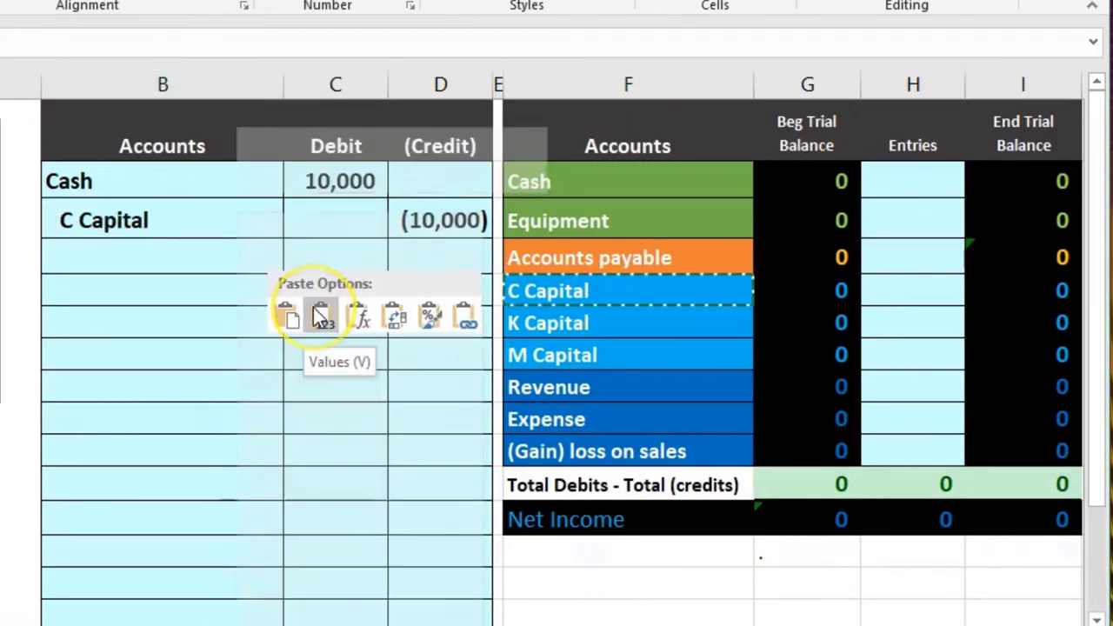
click(320, 317)
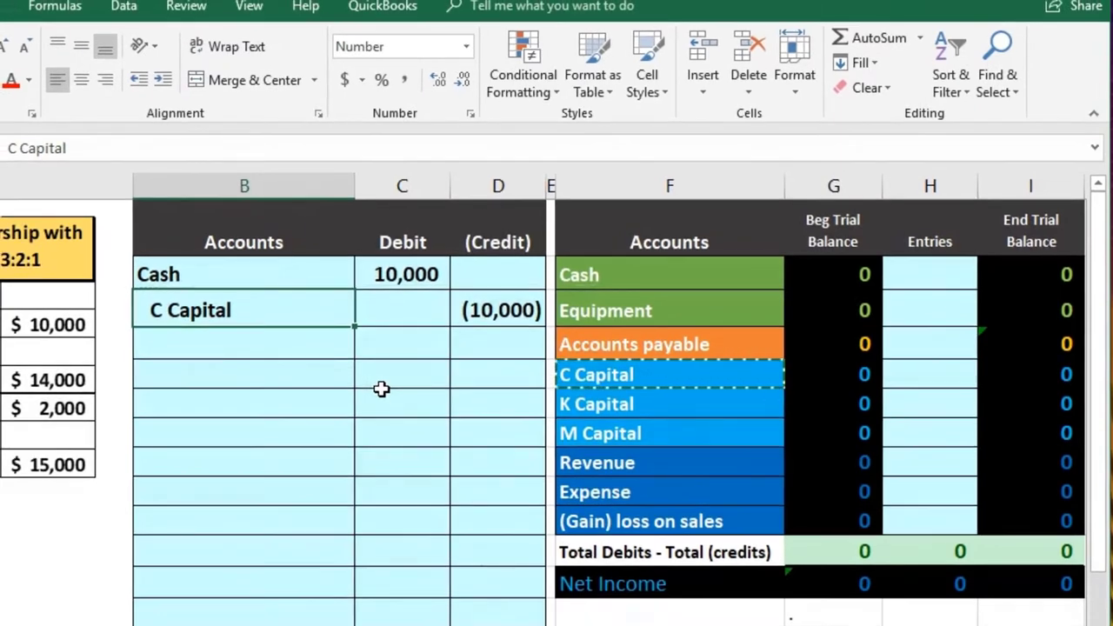
Post the Cash debit to the trial balance by entering =C2 in the Entries cell H2.
drag(347, 275, 373, 273)
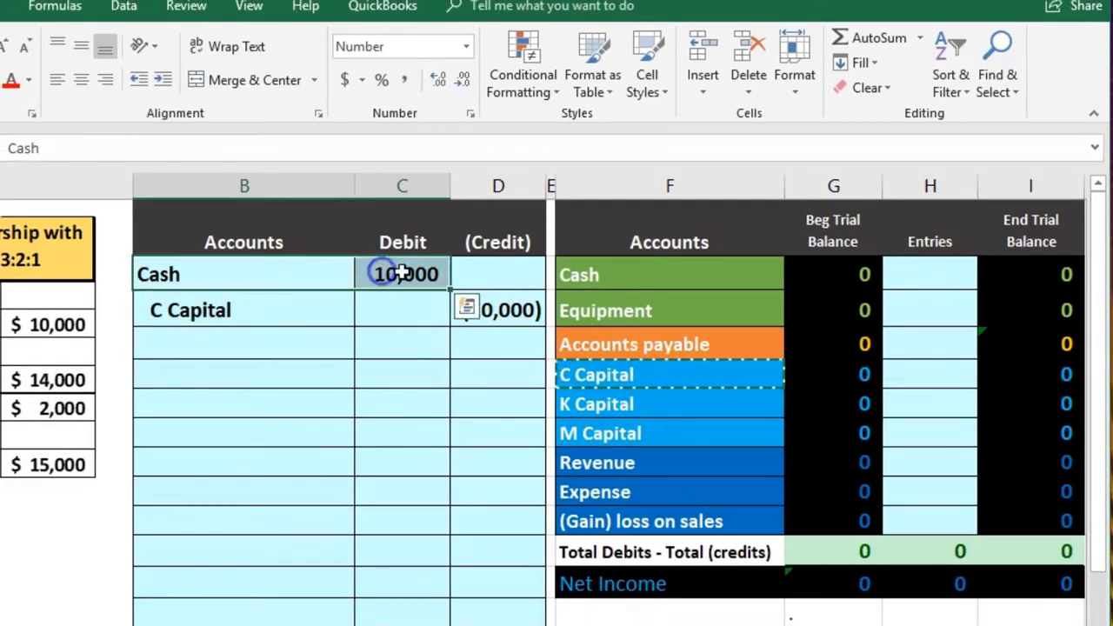
click(665, 276)
click(904, 276)
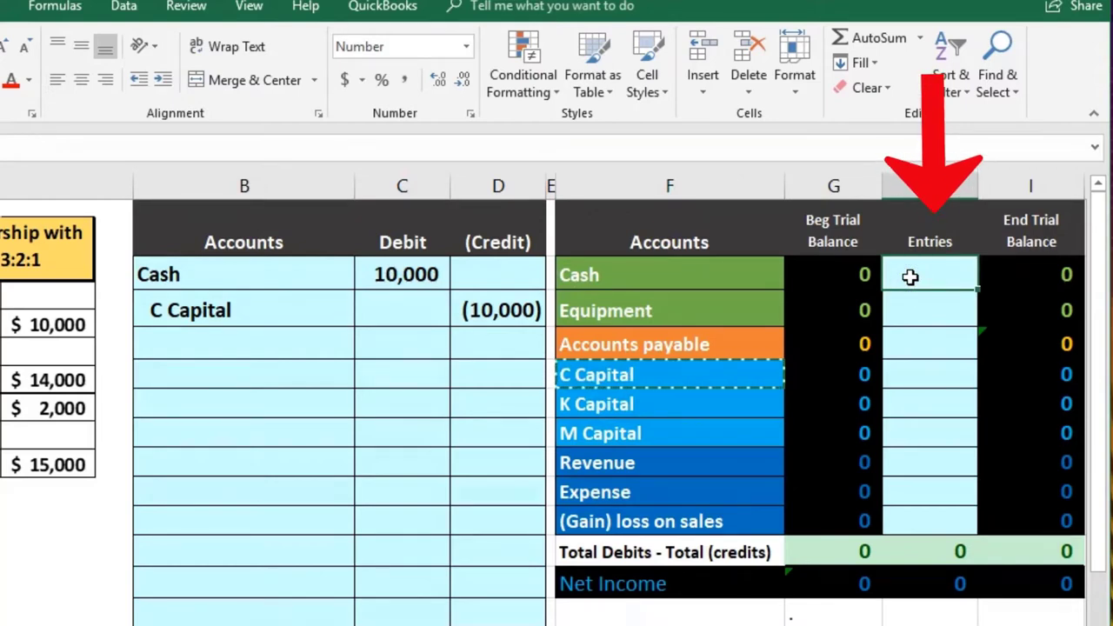
text(=)
click(435, 275)
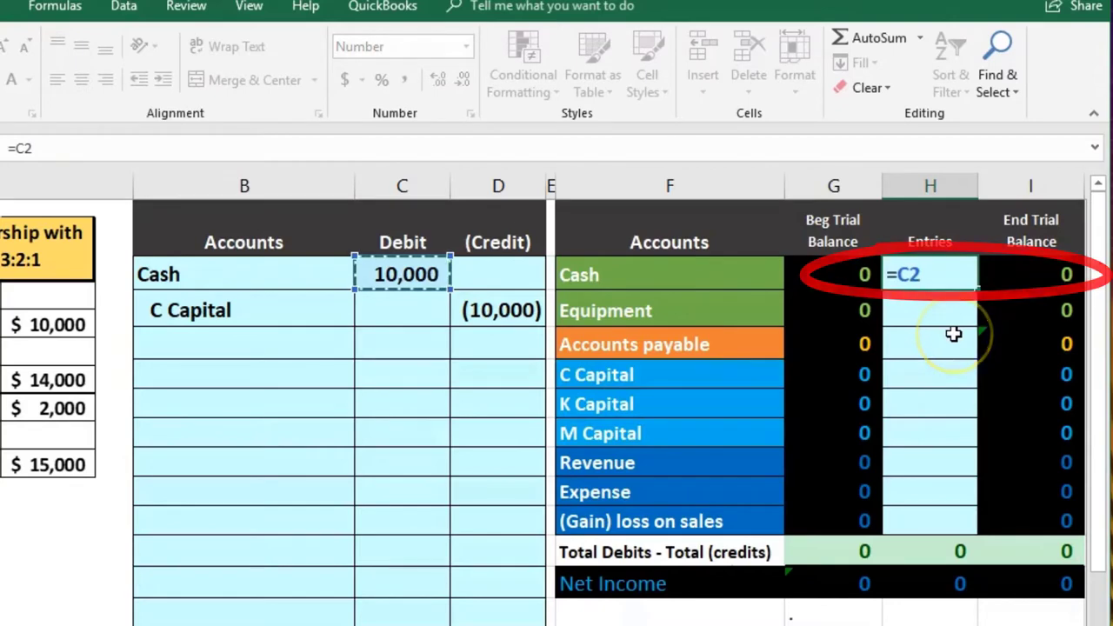
key(Return)
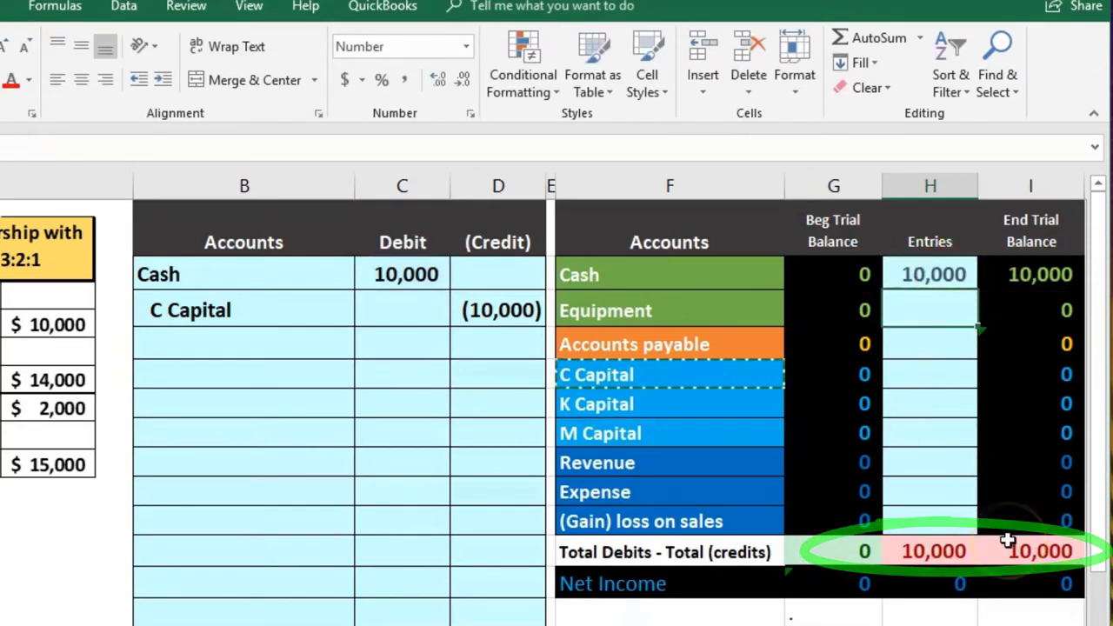
Post the C Capital credit to the trial balance by entering =D3 in the Entries cell H5.
drag(273, 307, 492, 305)
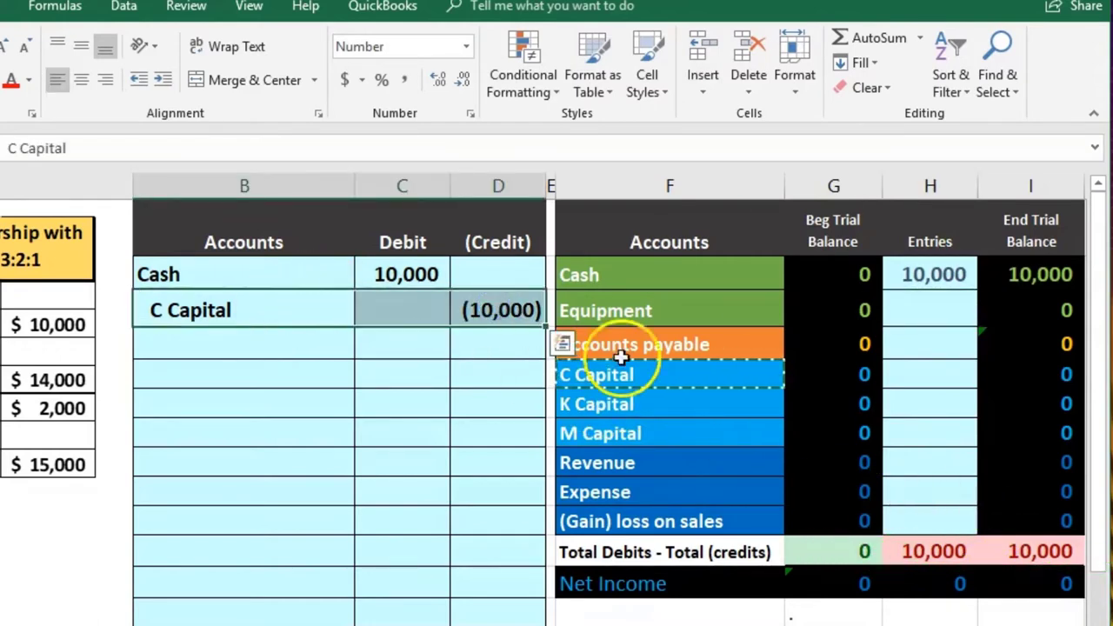
click(673, 374)
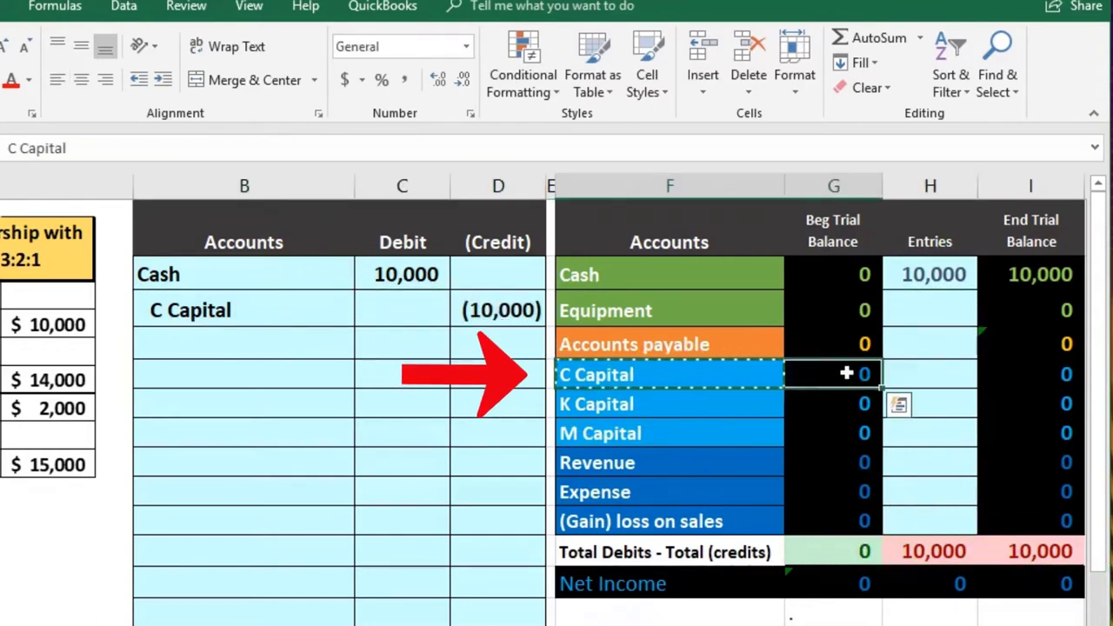
click(929, 375)
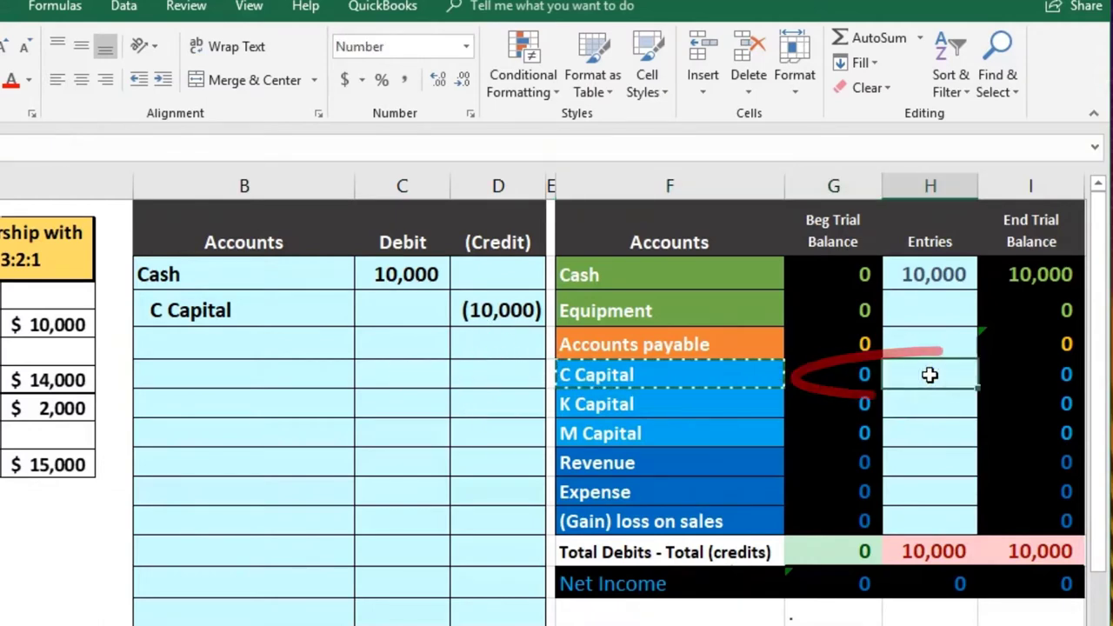
text(=)
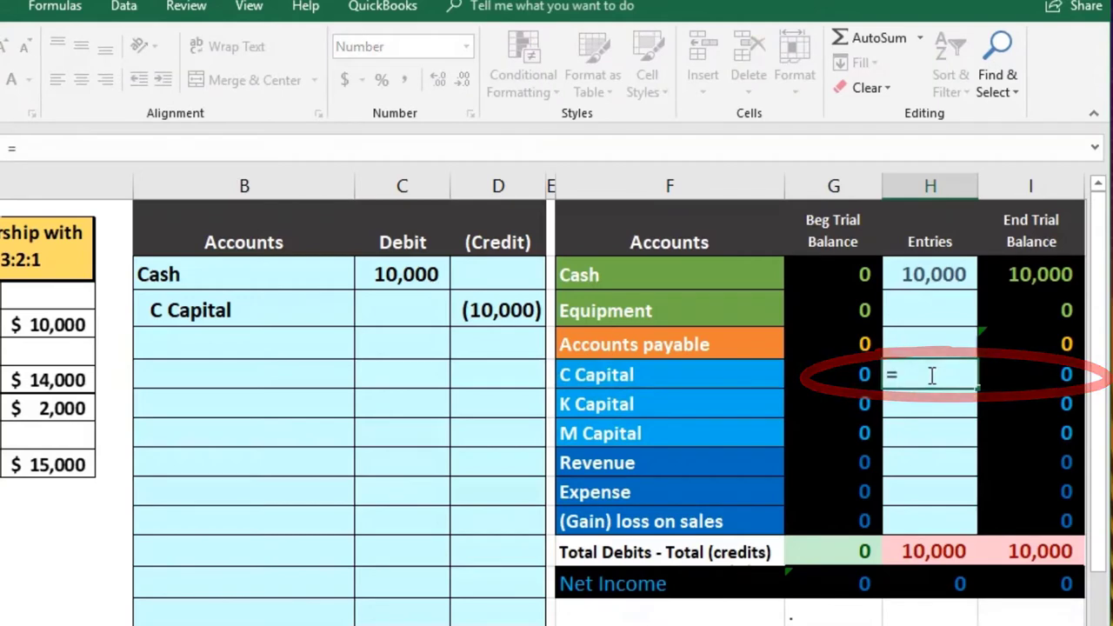
click(497, 306)
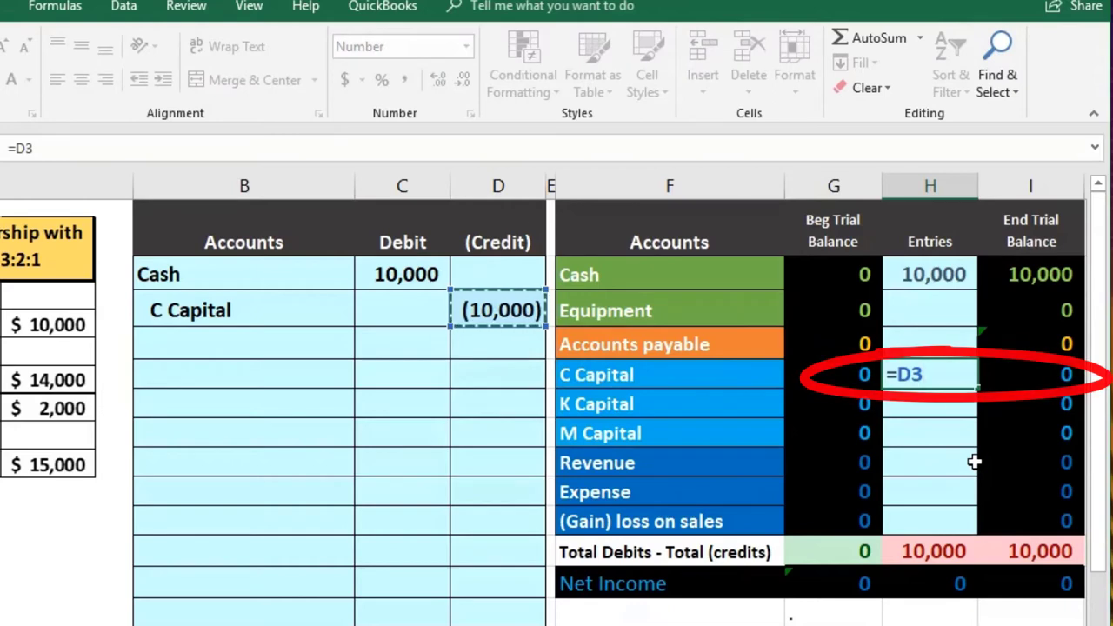
key(Return)
Examine the ending trial balance figures for C Capital, Cash, Revenue and Net Income.
click(1054, 375)
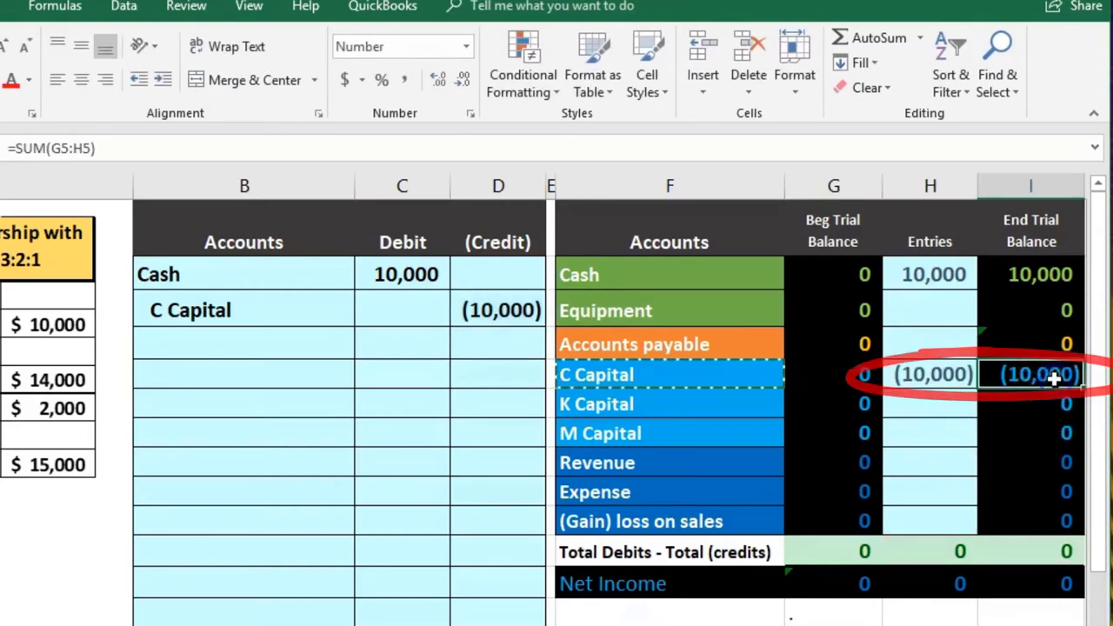
click(1031, 275)
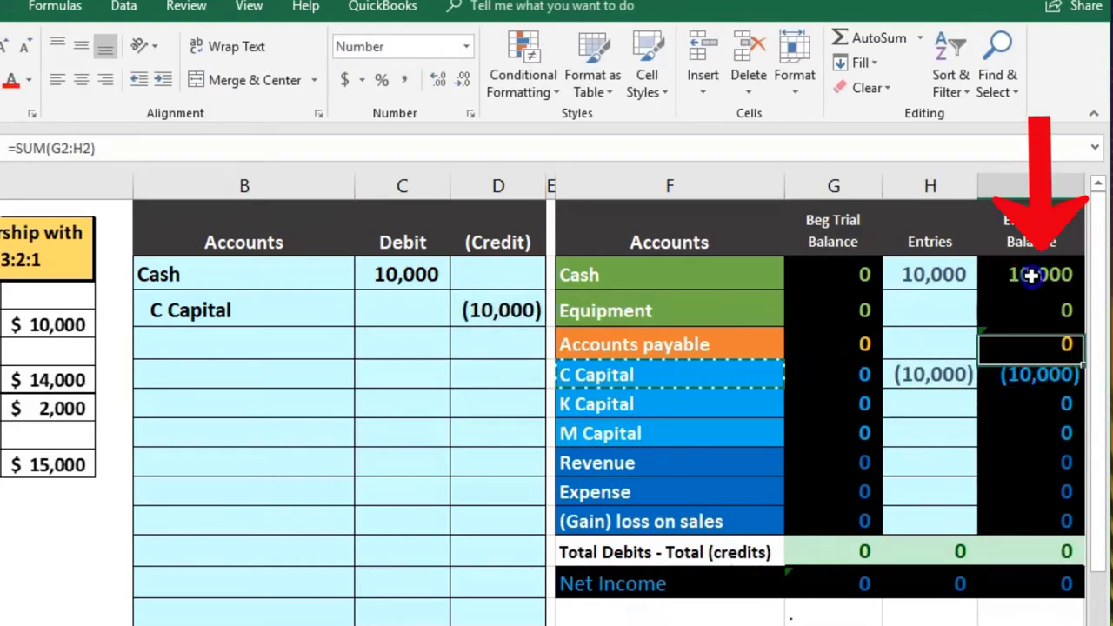
click(1031, 383)
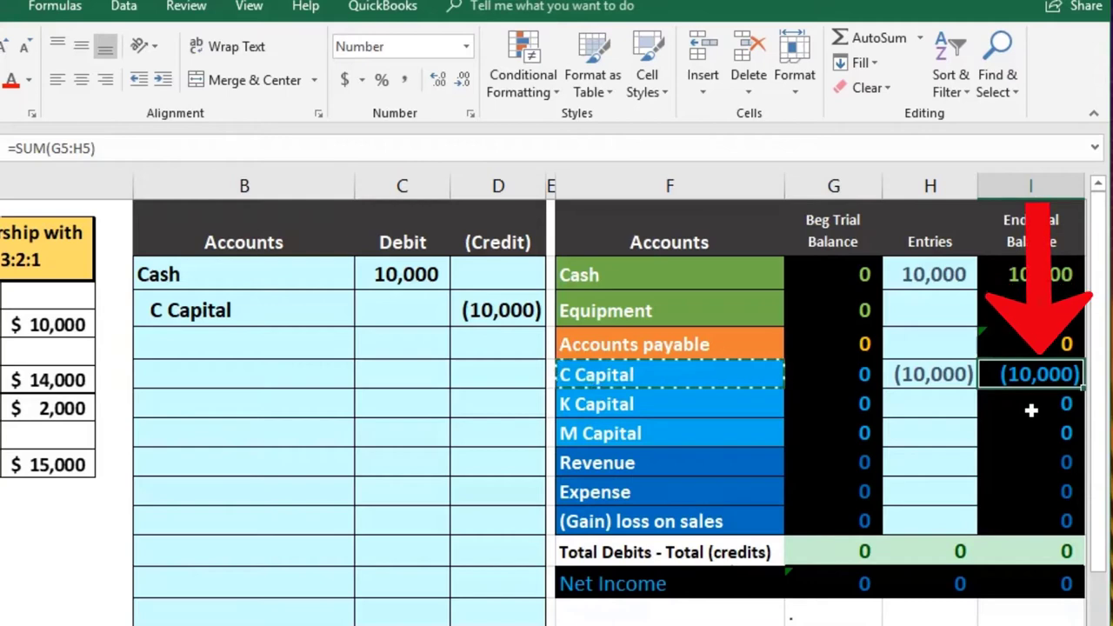
click(1024, 465)
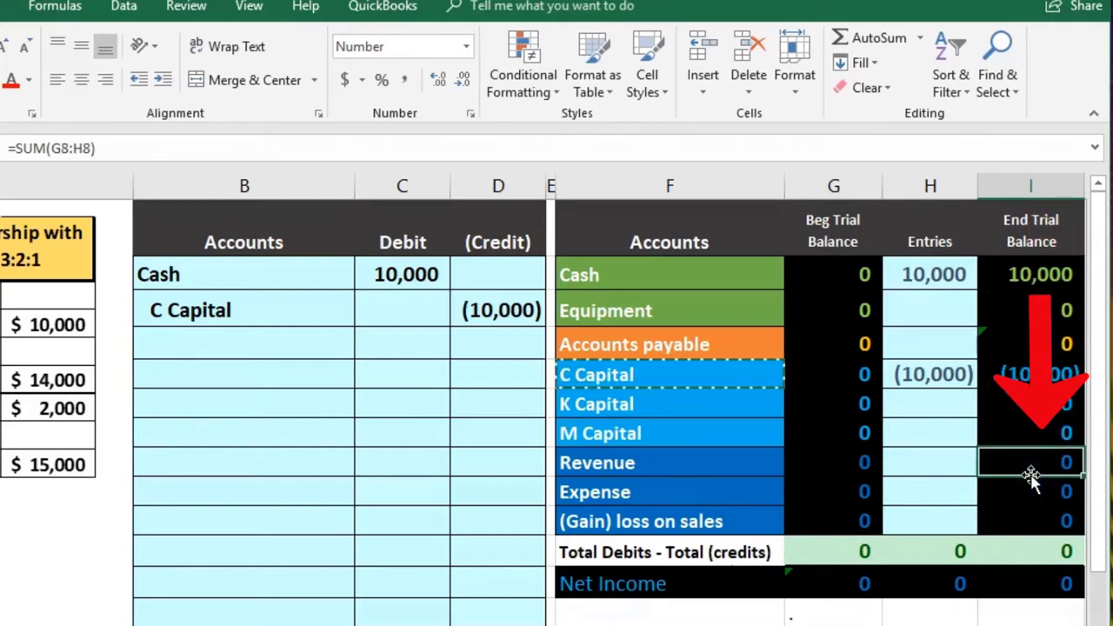
click(1027, 576)
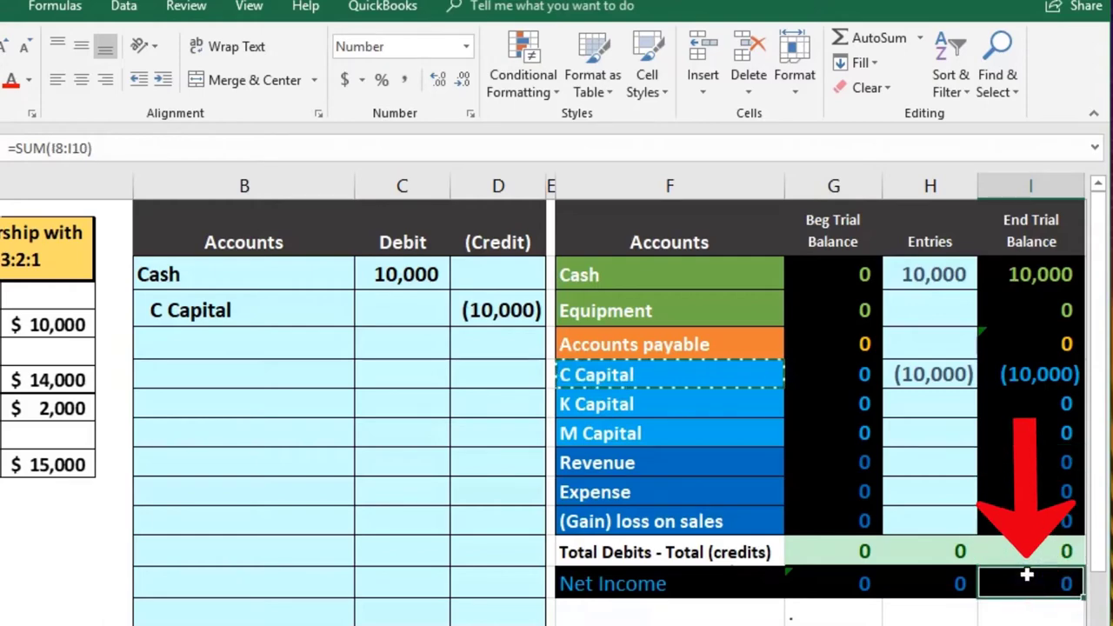
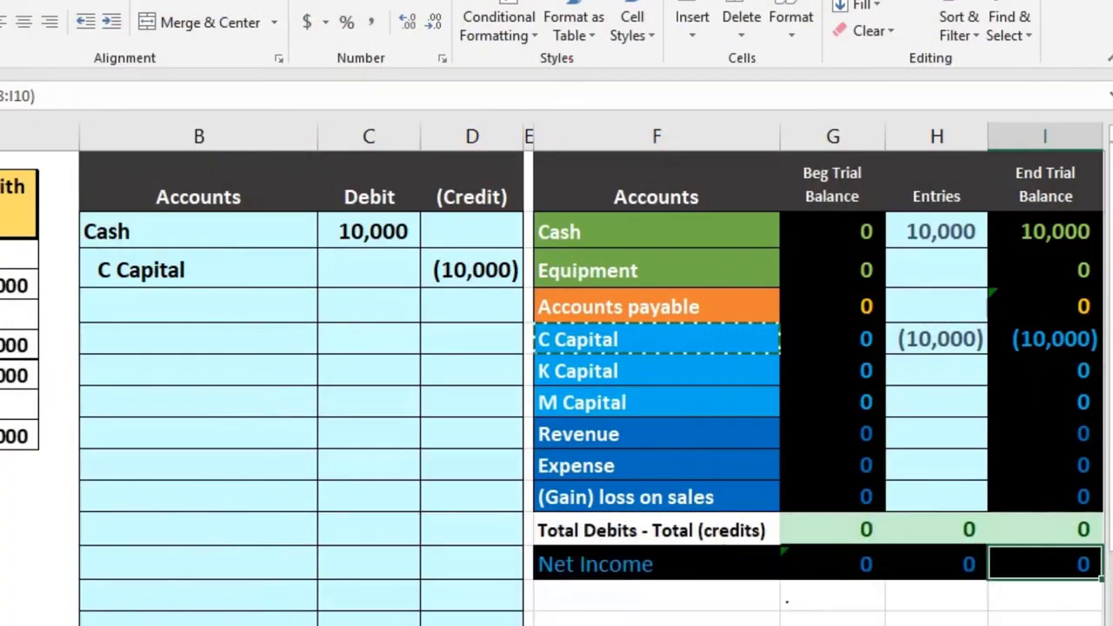
Copy the Cash account name from the trial balance into journal cell B5, pasting values only.
right_click(641, 227)
click(669, 273)
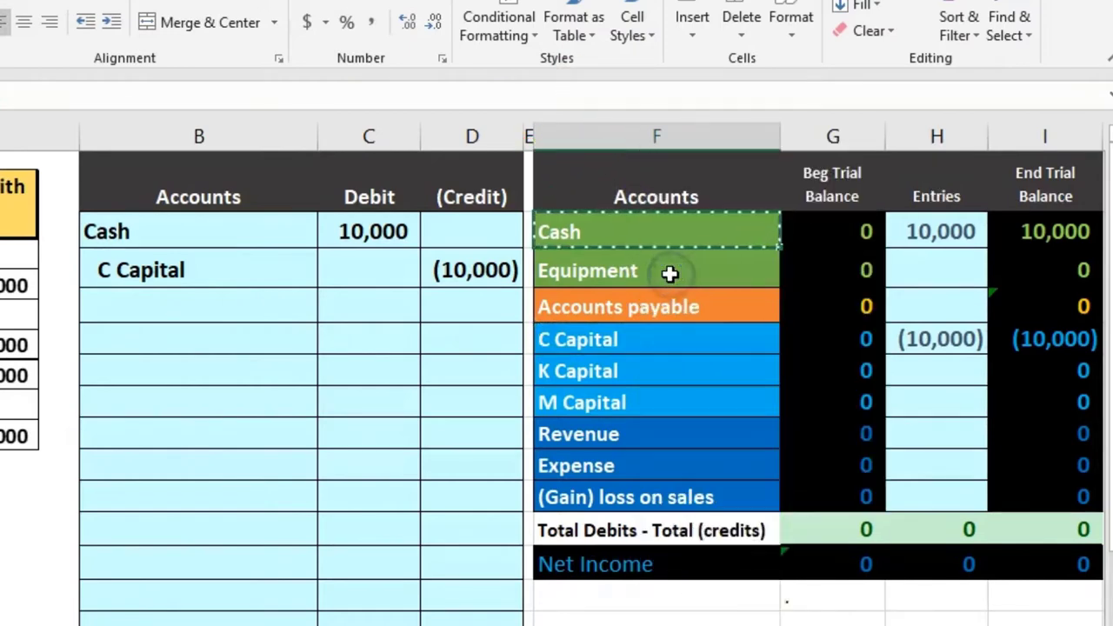
right_click(186, 338)
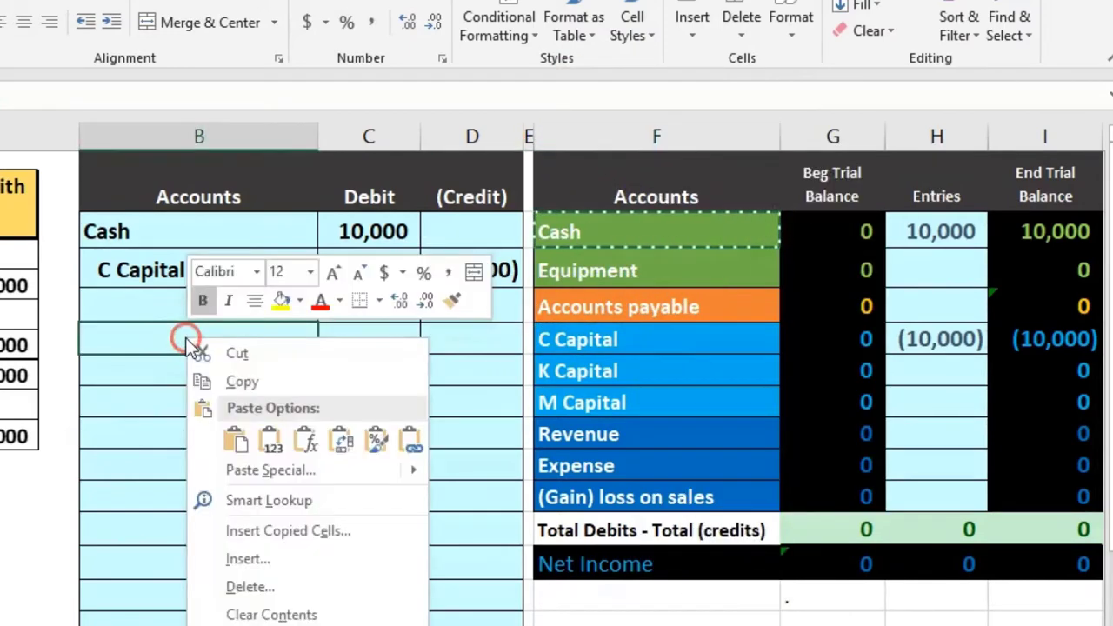
click(272, 445)
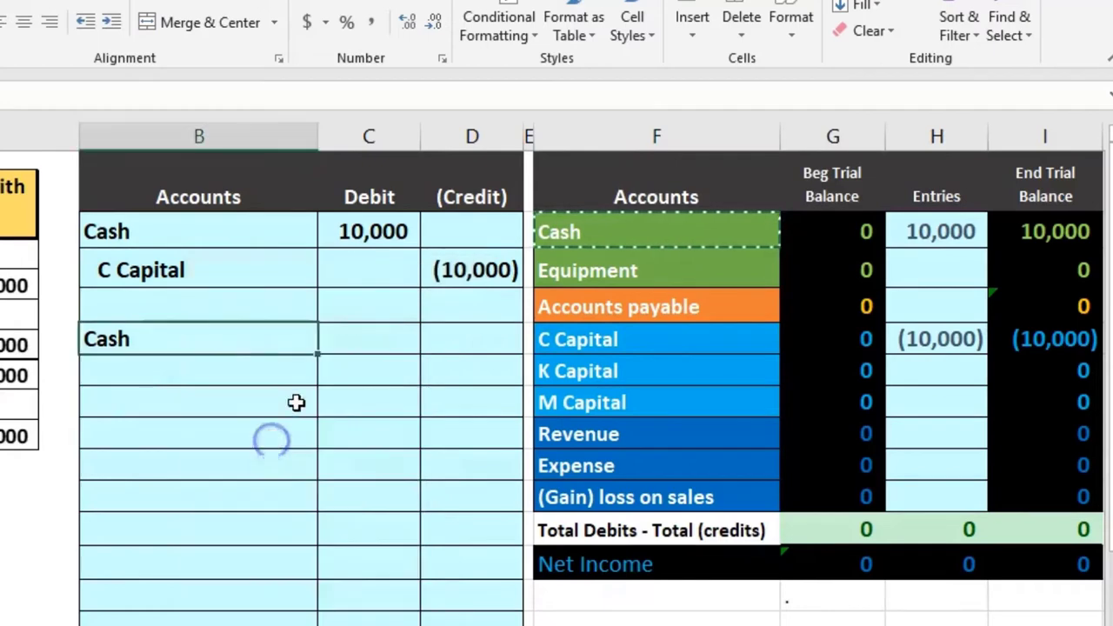
Enter K's cash contribution of 14,000 as the Cash debit in cell C5.
click(347, 340)
text(14,)
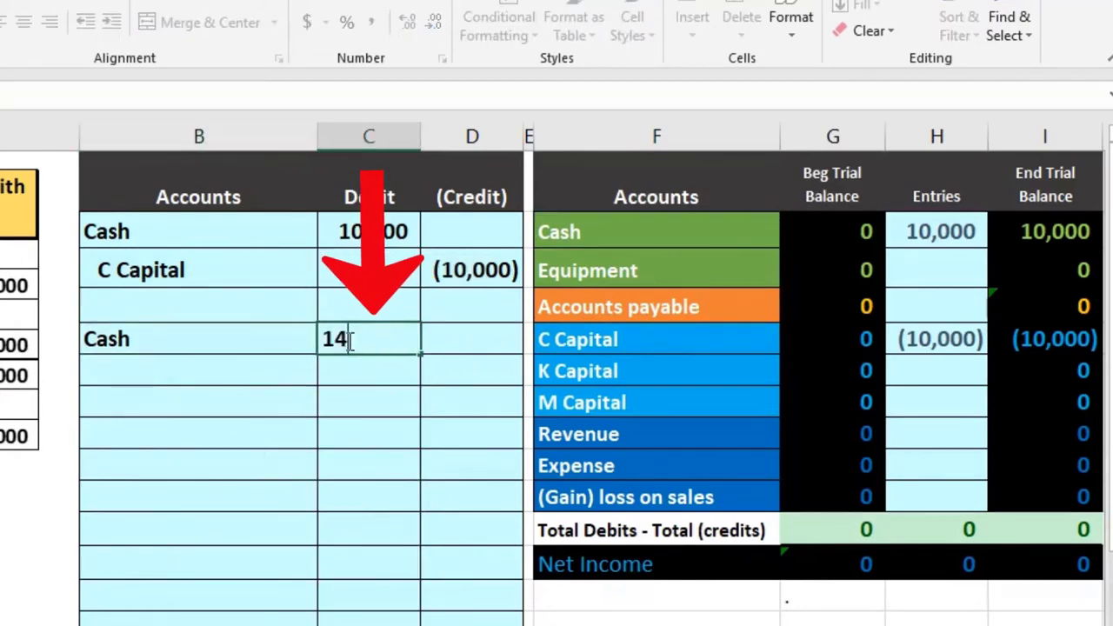
text(000)
key(Return)
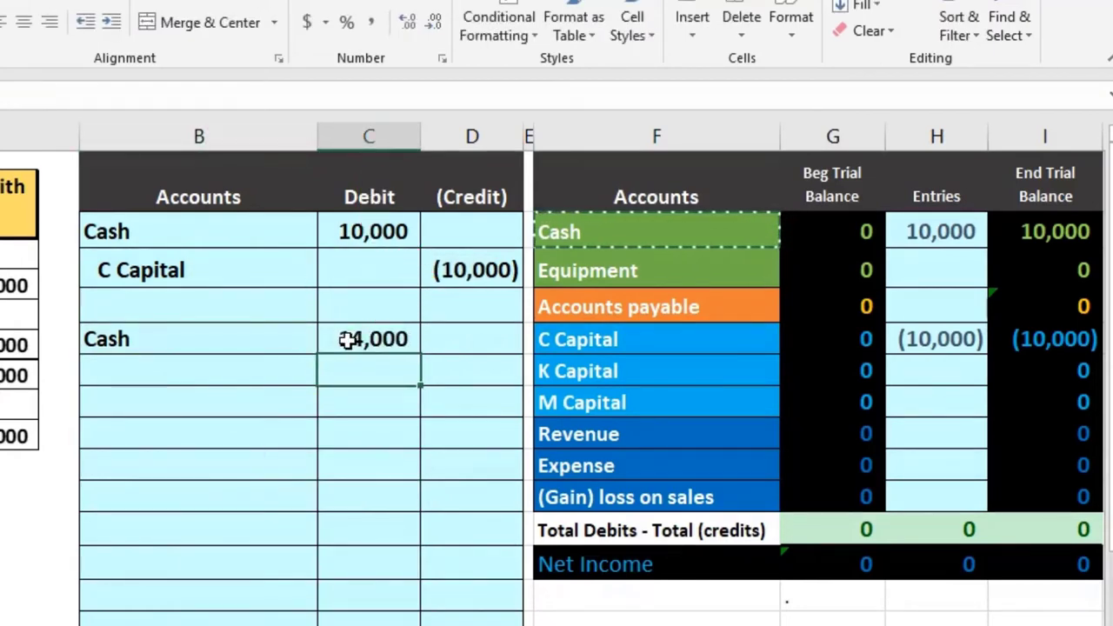
Copy the Accounts payable name from the trial balance into journal cell B6, pasting values only.
click(604, 307)
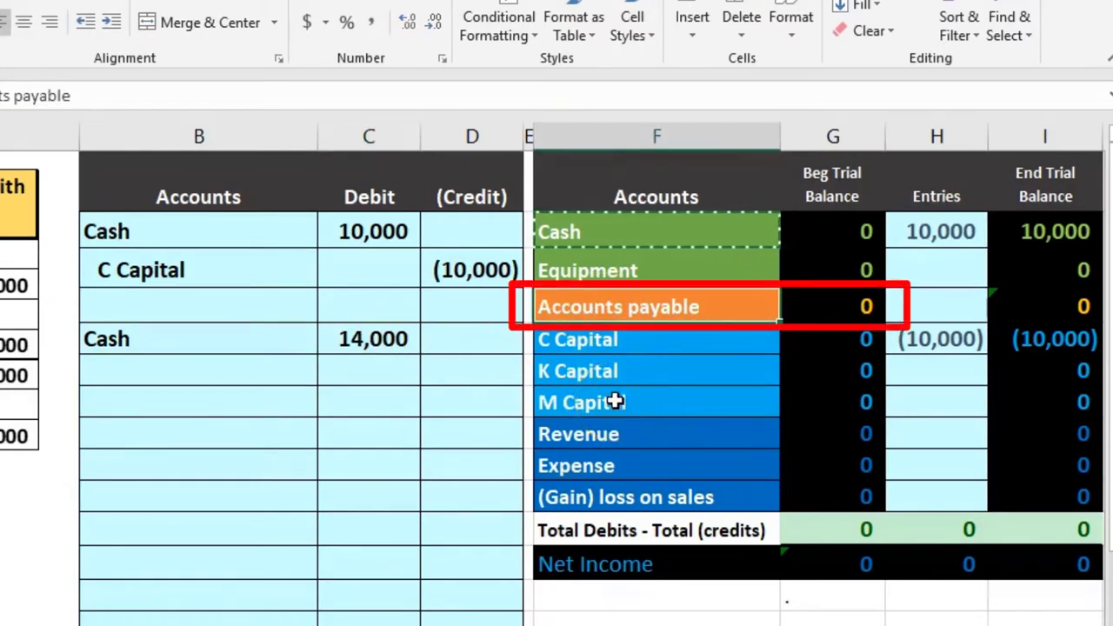
click(165, 394)
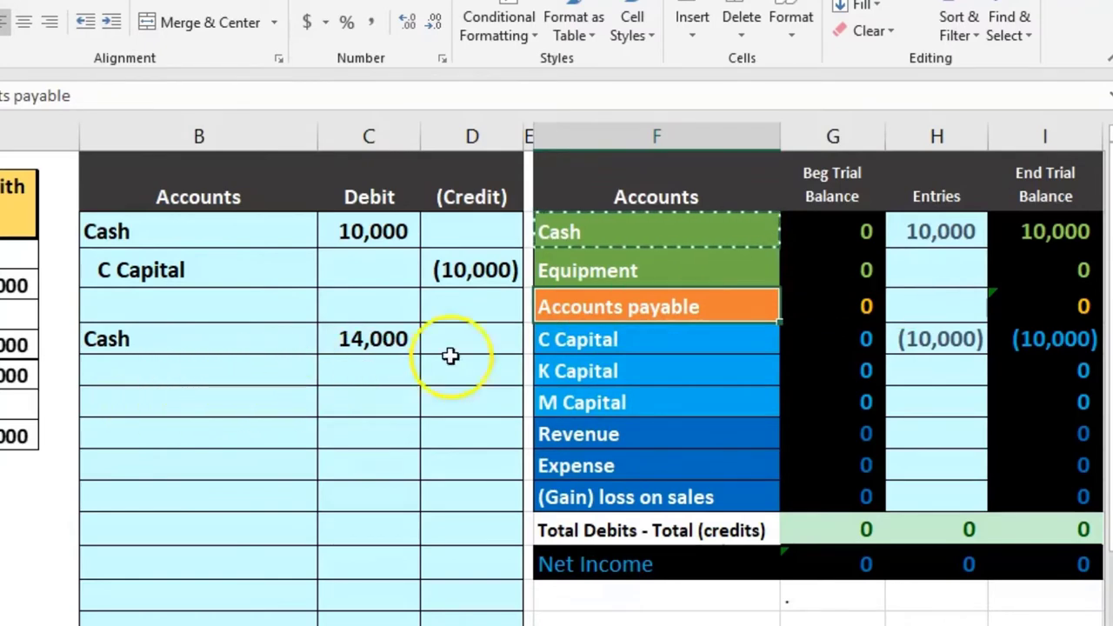
right_click(600, 306)
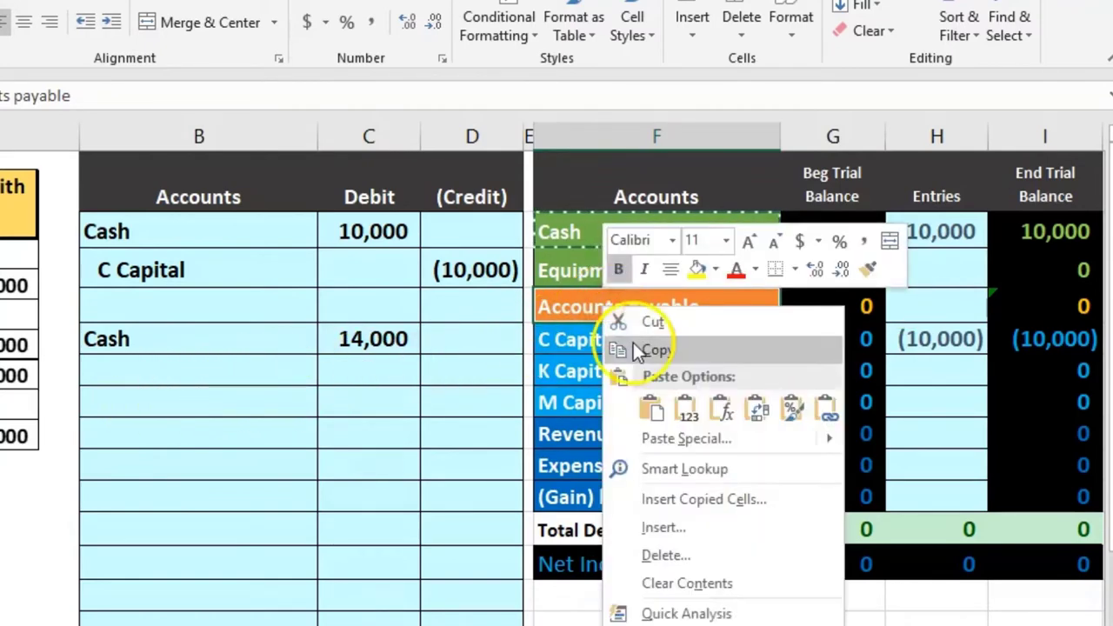
click(633, 345)
click(201, 367)
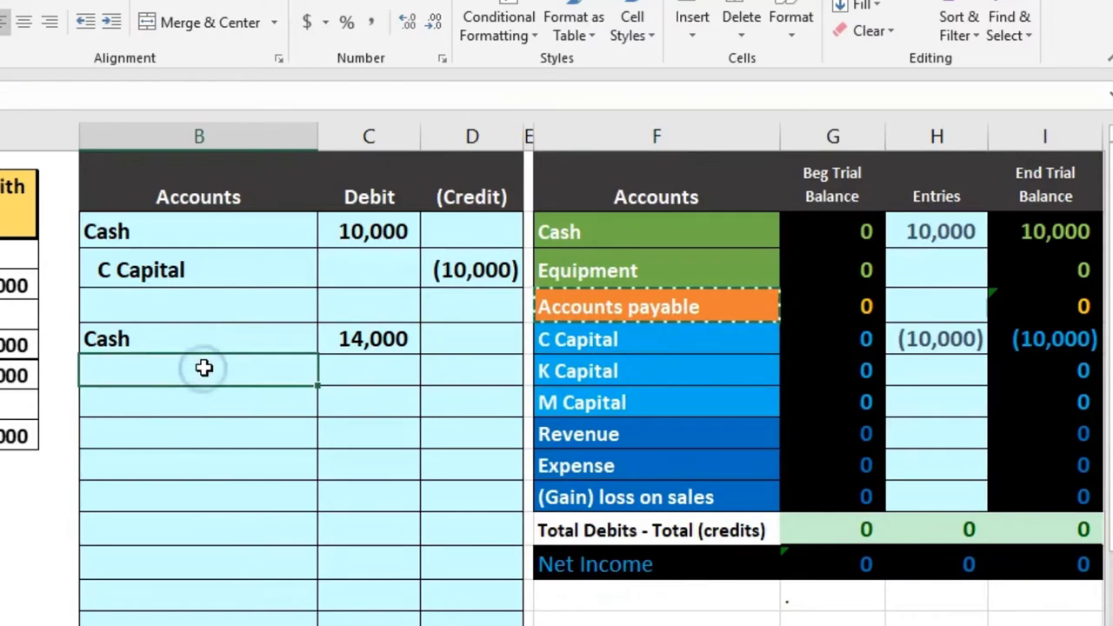
right_click(204, 368)
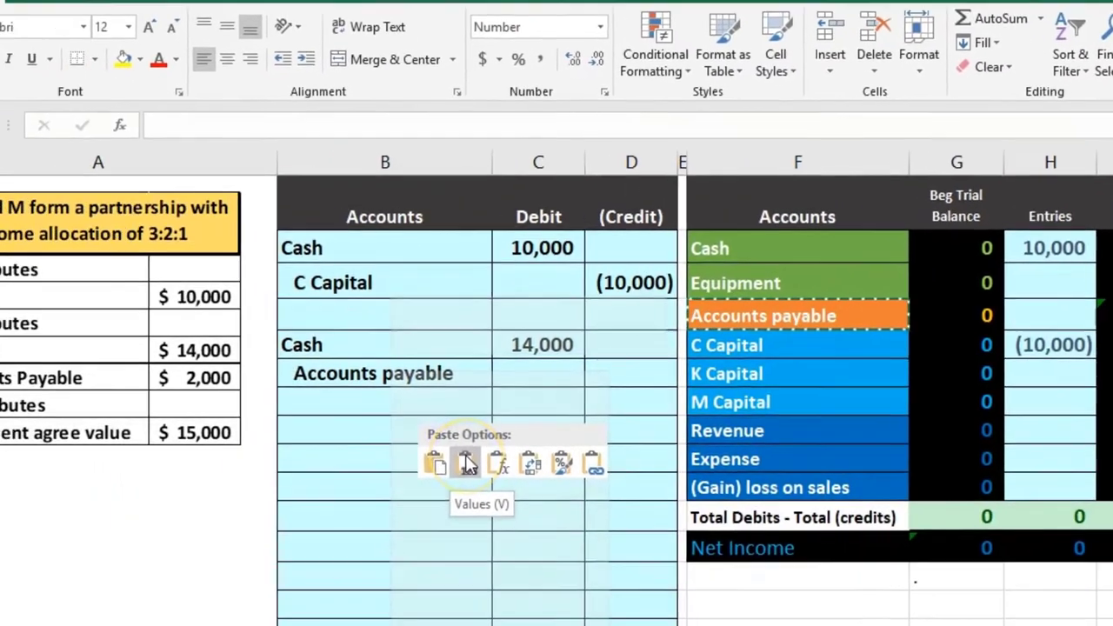
click(466, 463)
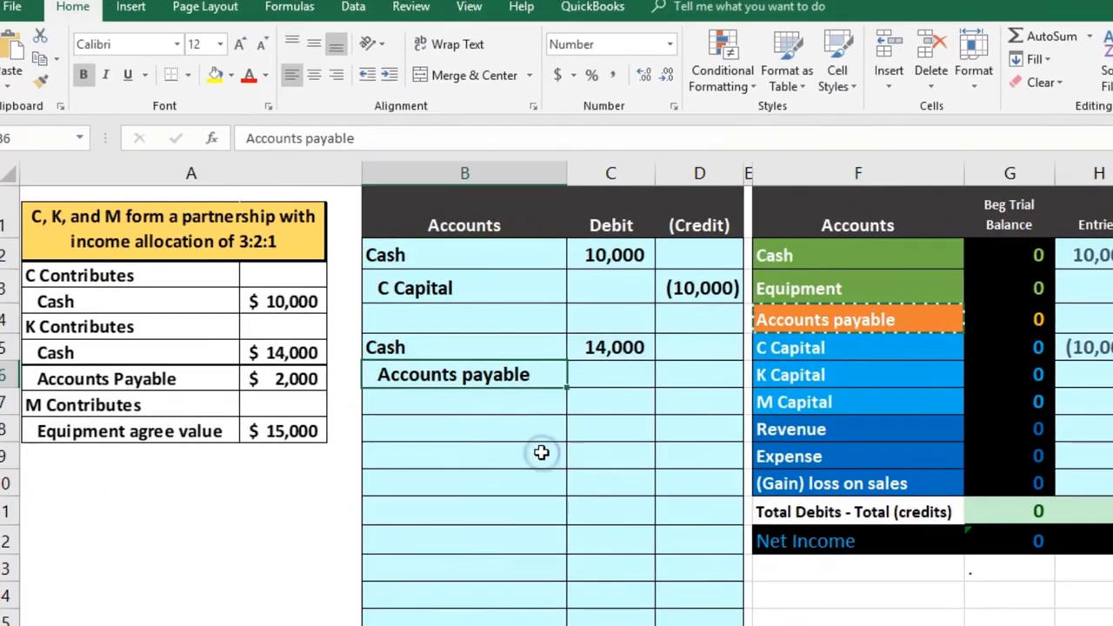
Enter the Accounts payable credit of -2000 in cell D6 of K's journal entry.
click(710, 374)
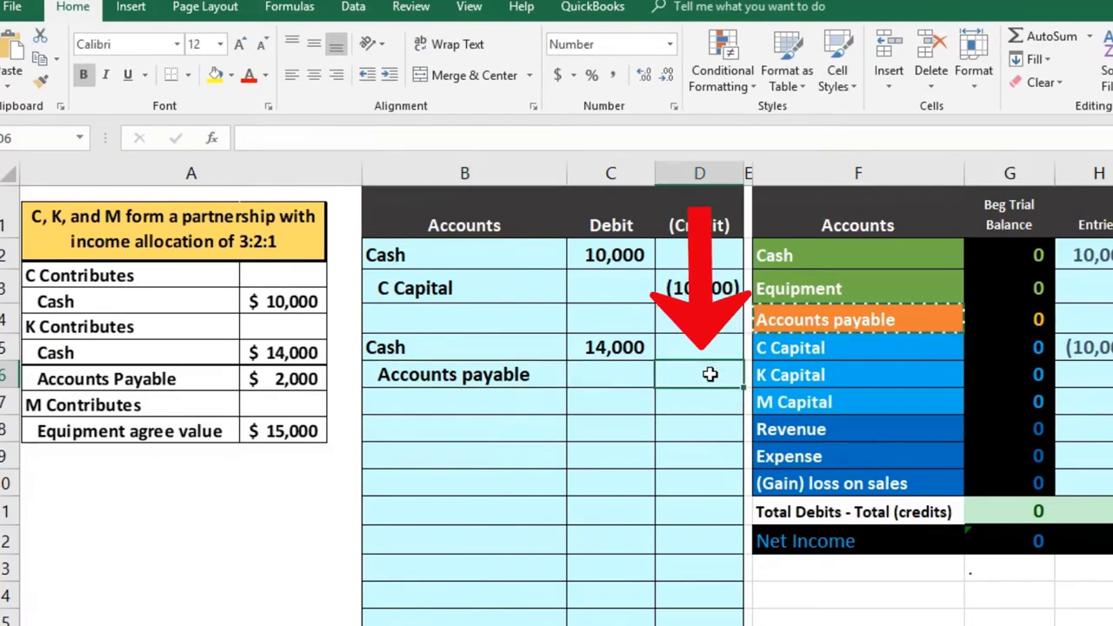
text(-200)
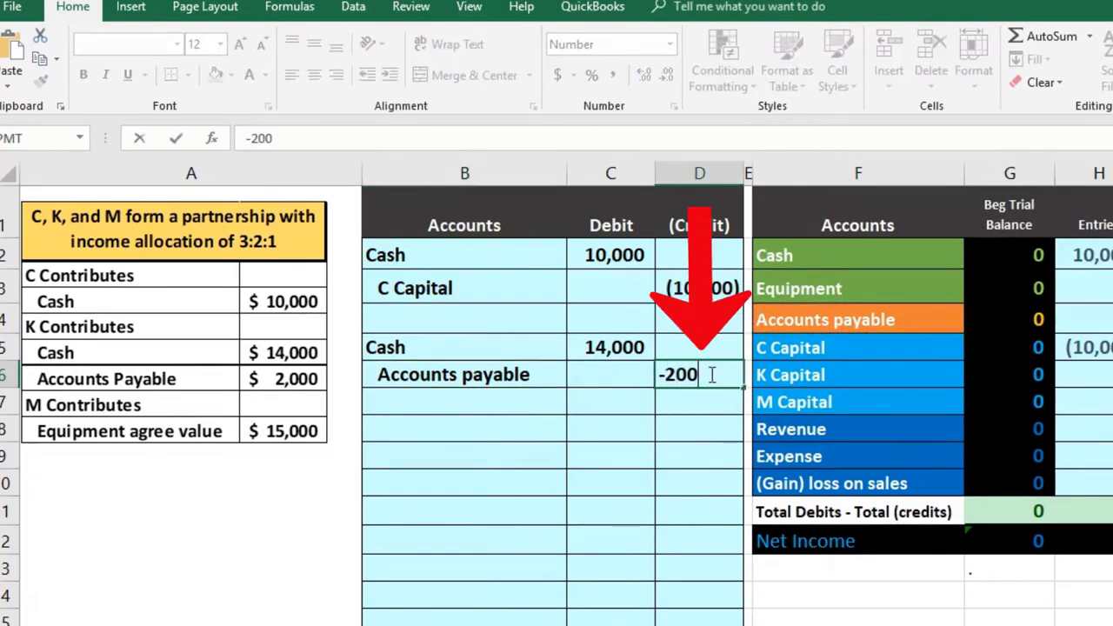
text(0)
key(Return)
click(1014, 320)
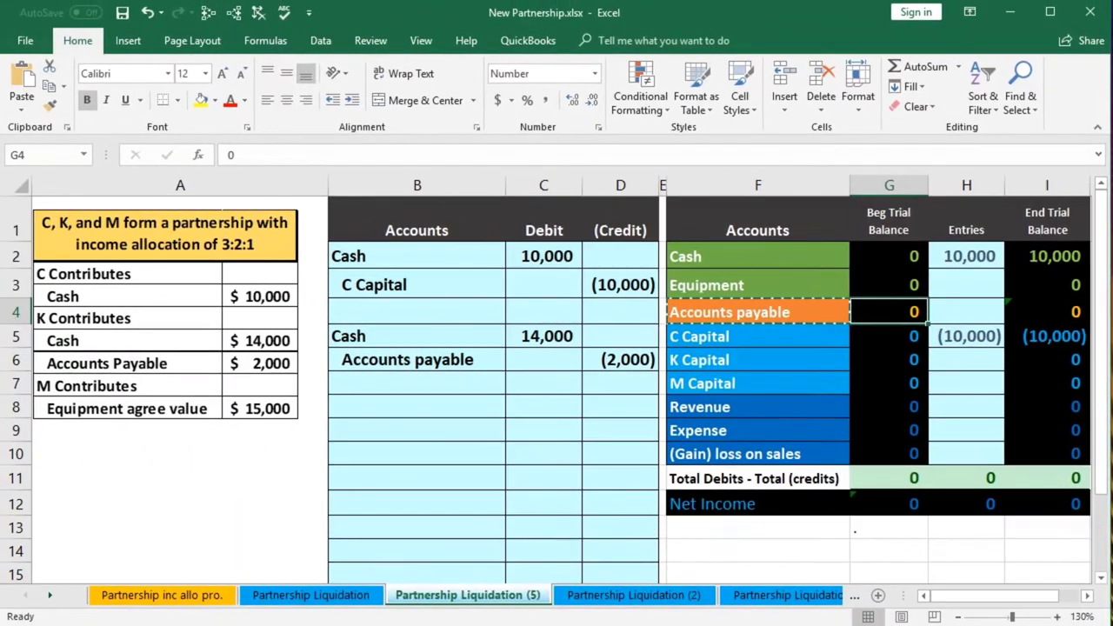
Copy the K Capital account name from the trial balance into journal cell B7, pasting values only.
click(723, 361)
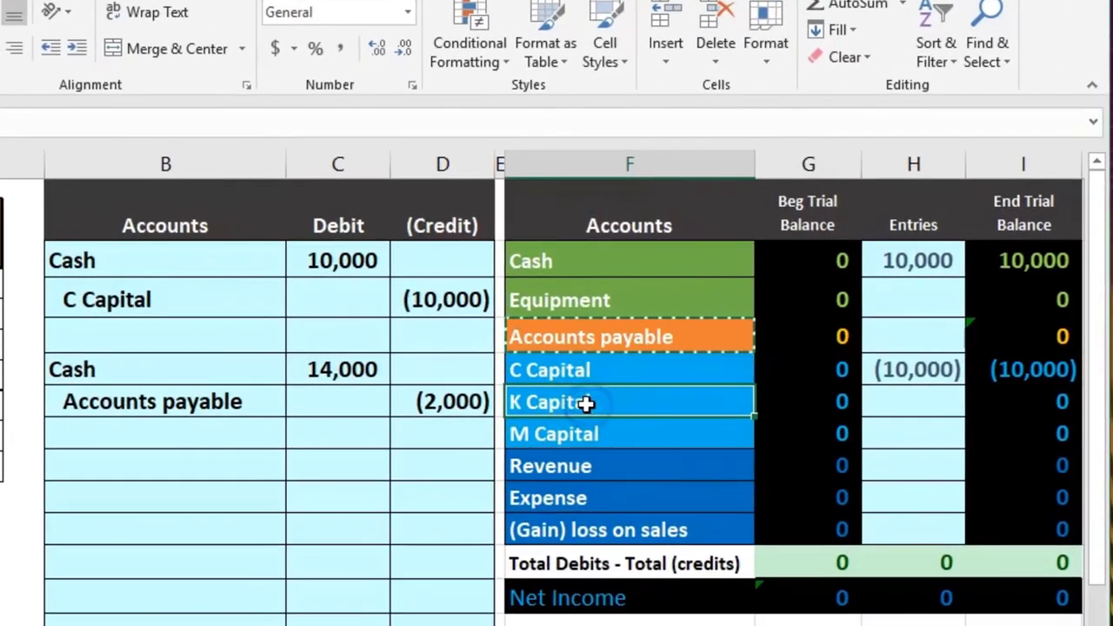
right_click(585, 404)
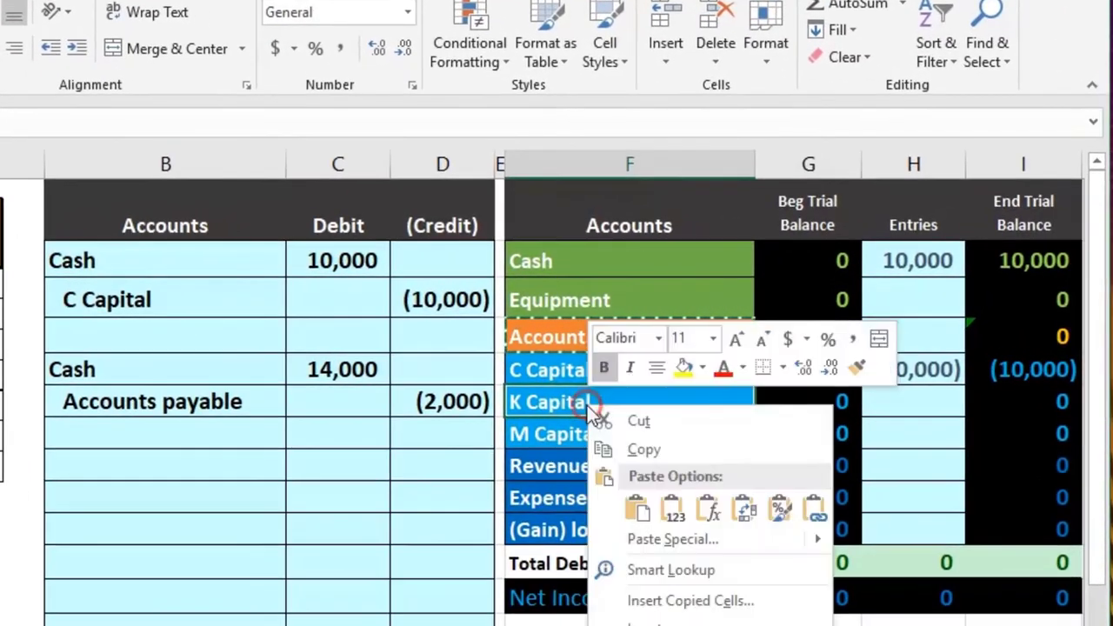
click(625, 445)
click(224, 435)
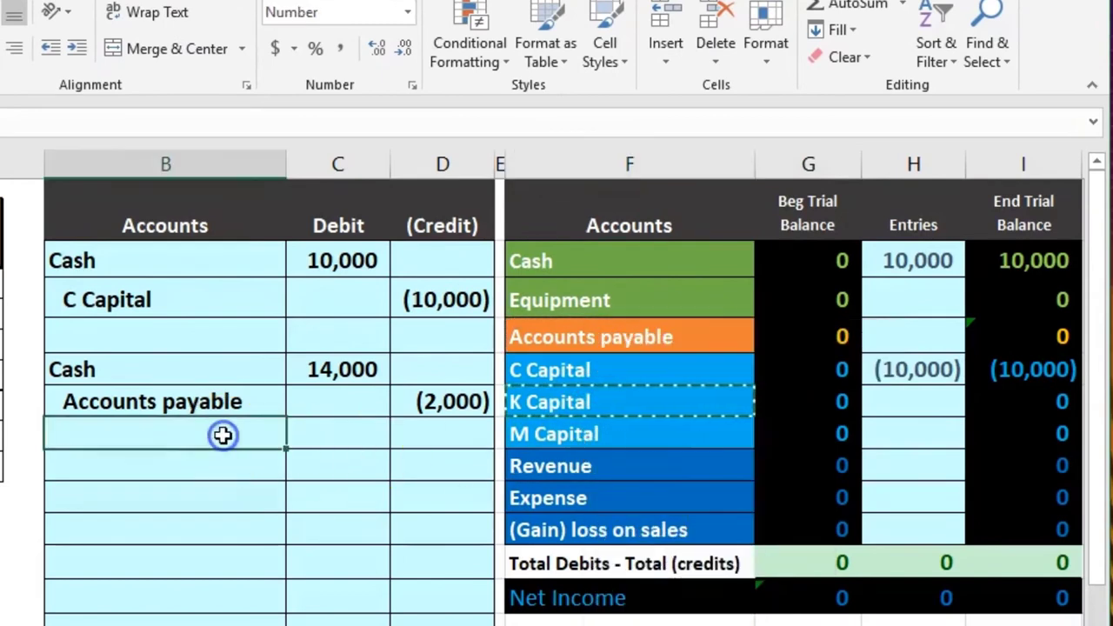
right_click(224, 436)
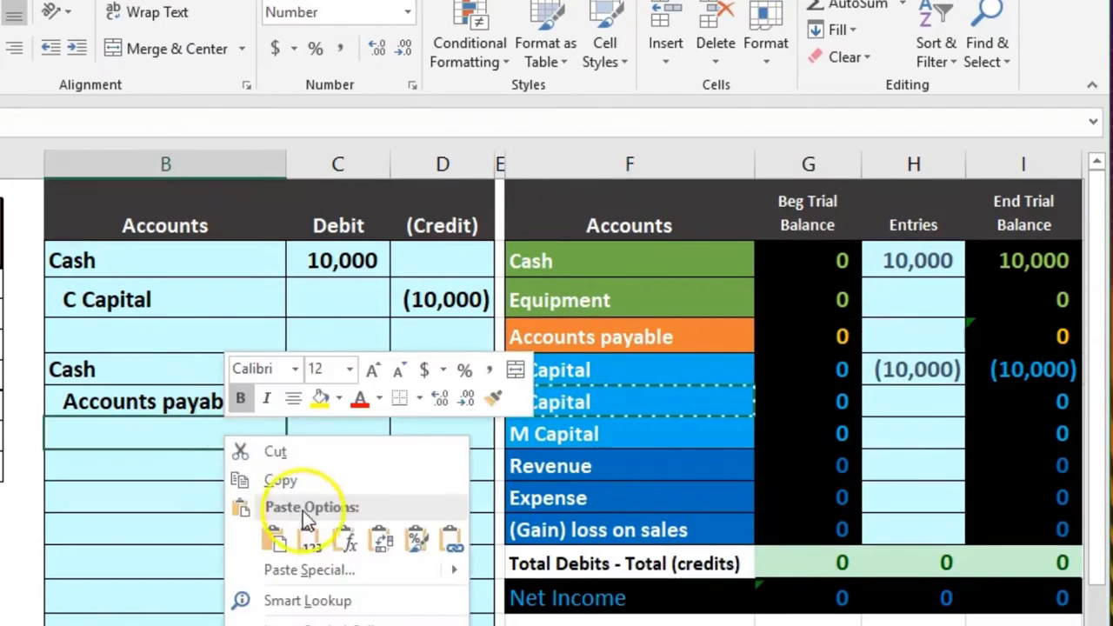
click(310, 537)
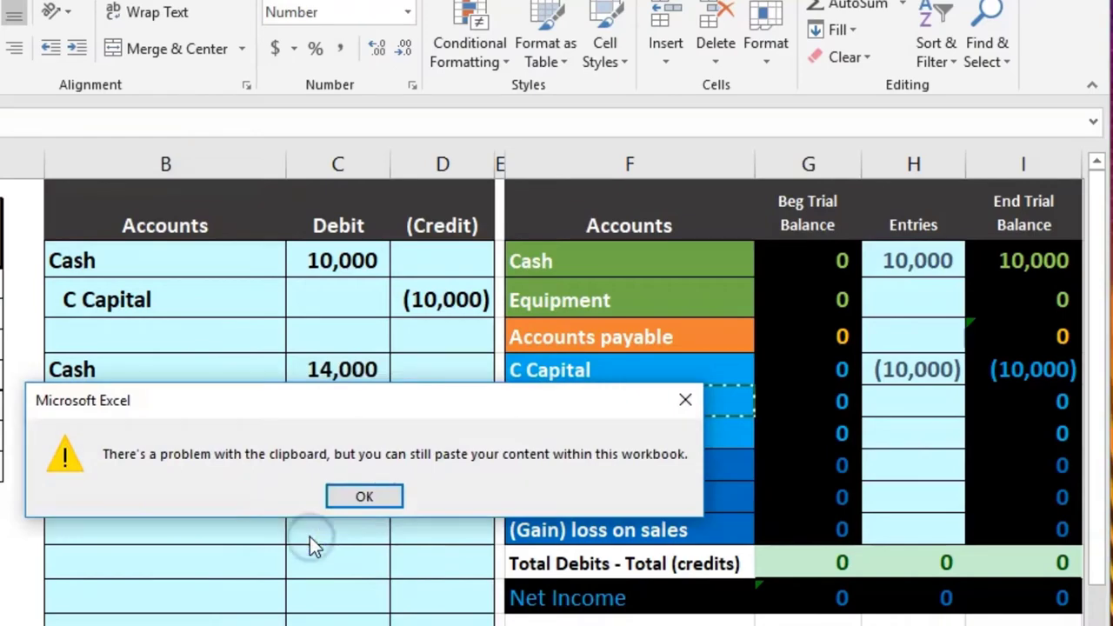
click(380, 492)
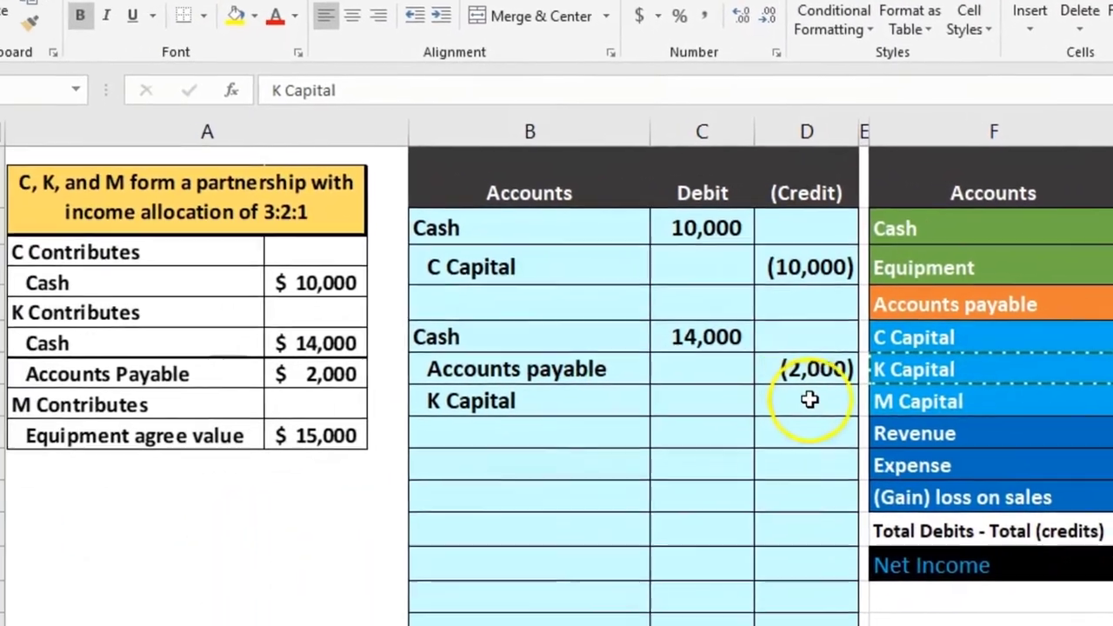
Calculate the K Capital credit in cell D7 with the formula -SUM(C5:D6).
click(449, 433)
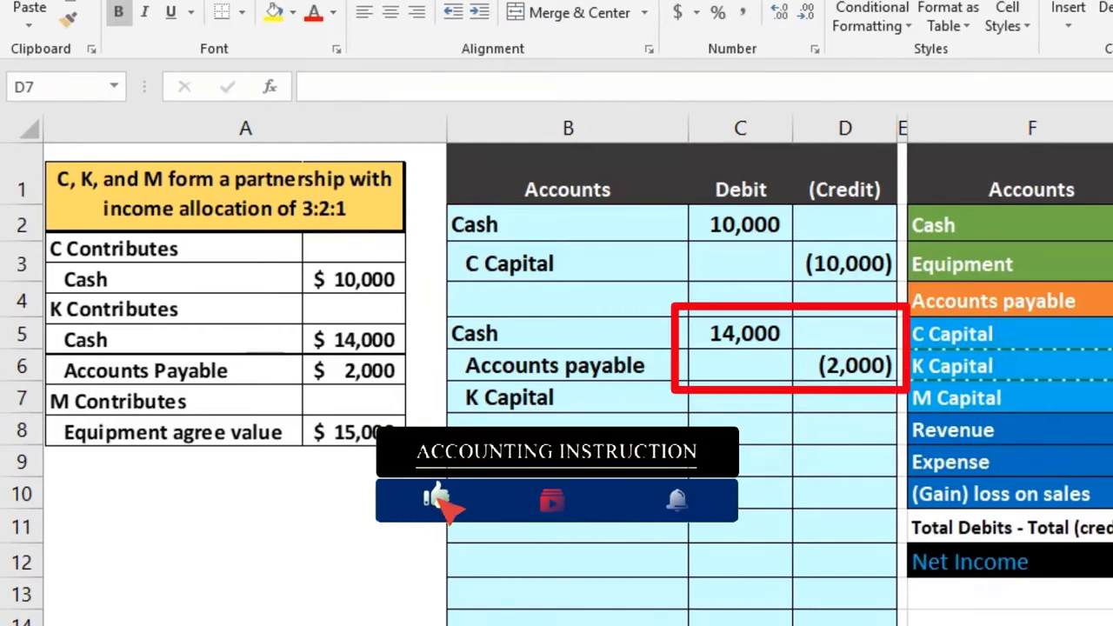
click(844, 393)
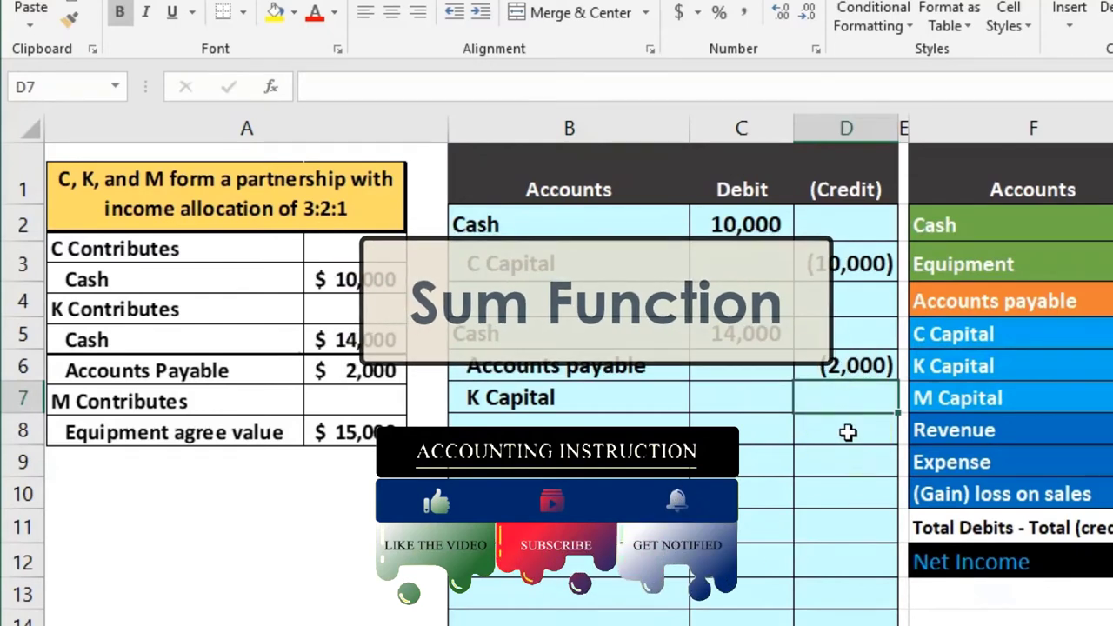
text(-)
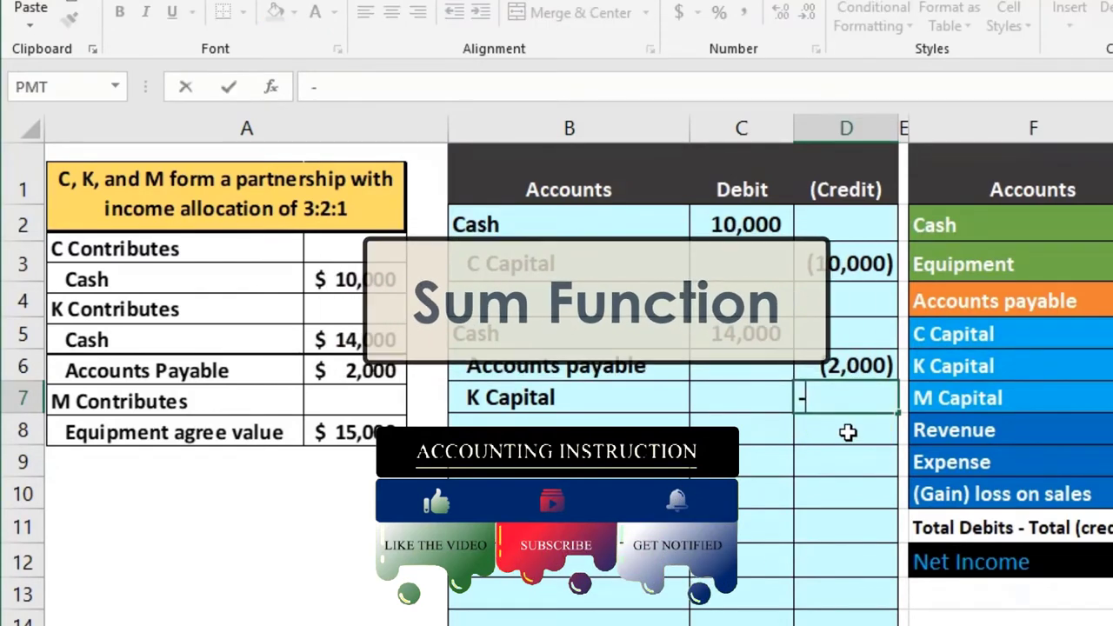
text(sum)
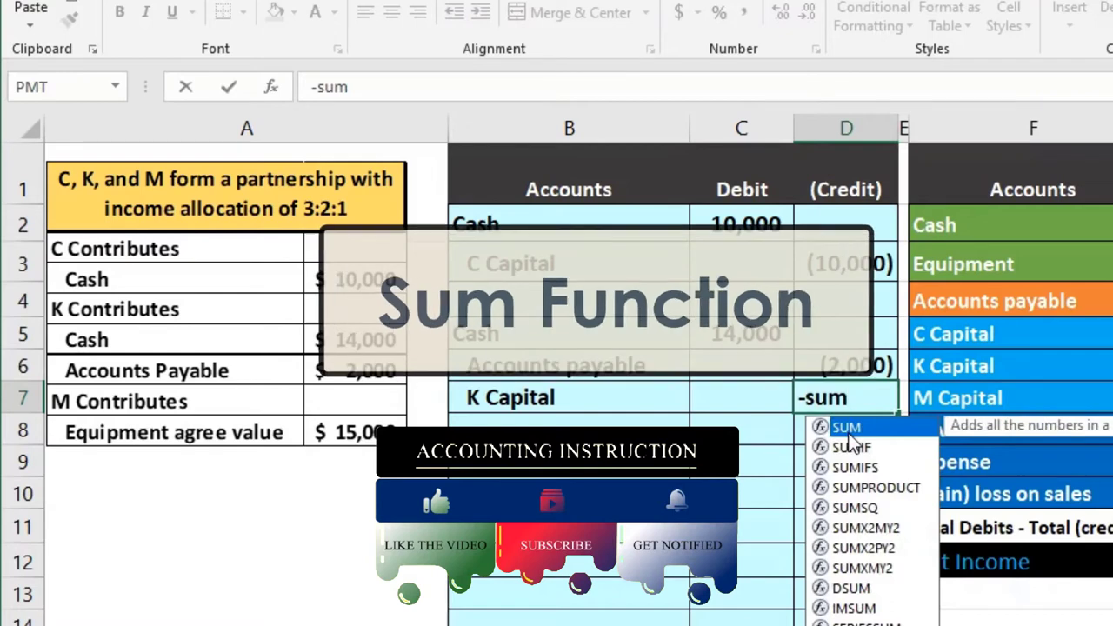
double_click(849, 430)
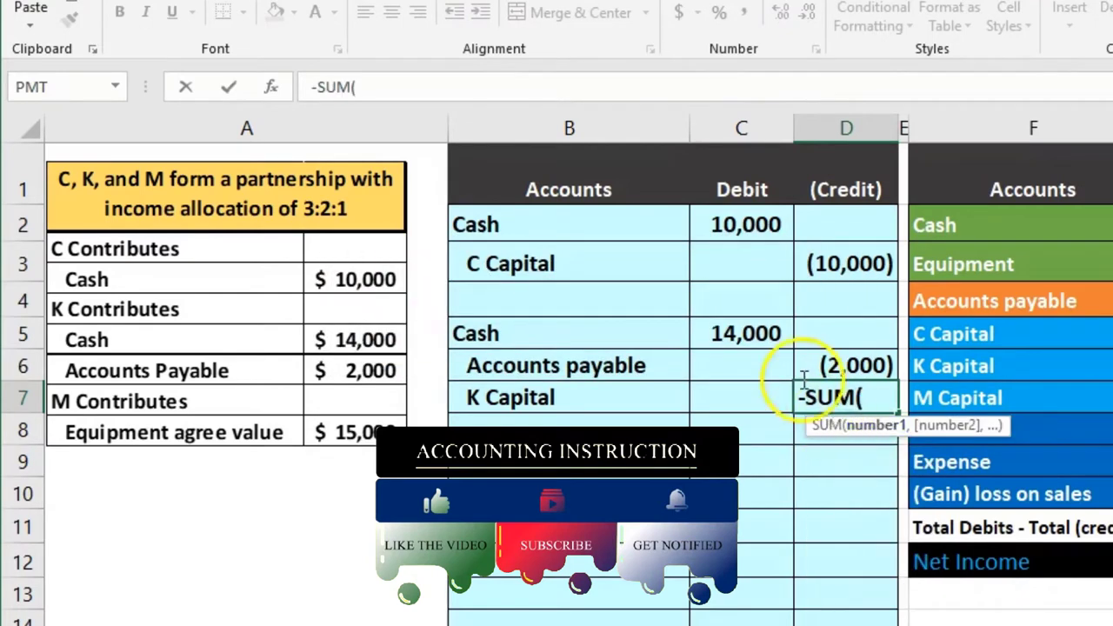
drag(753, 334, 832, 360)
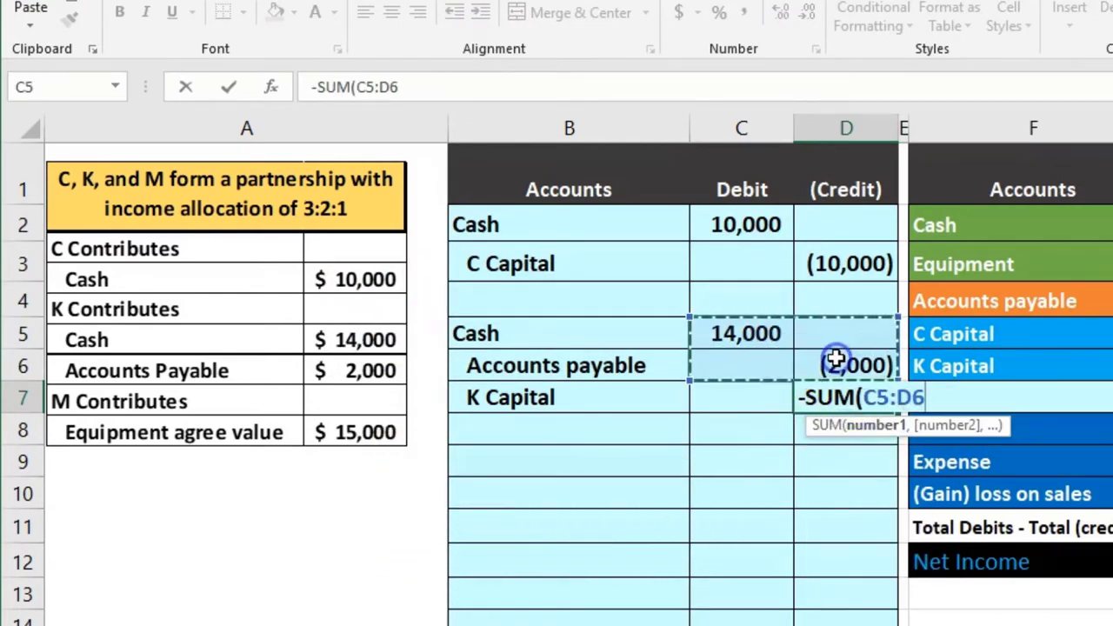
key(Return)
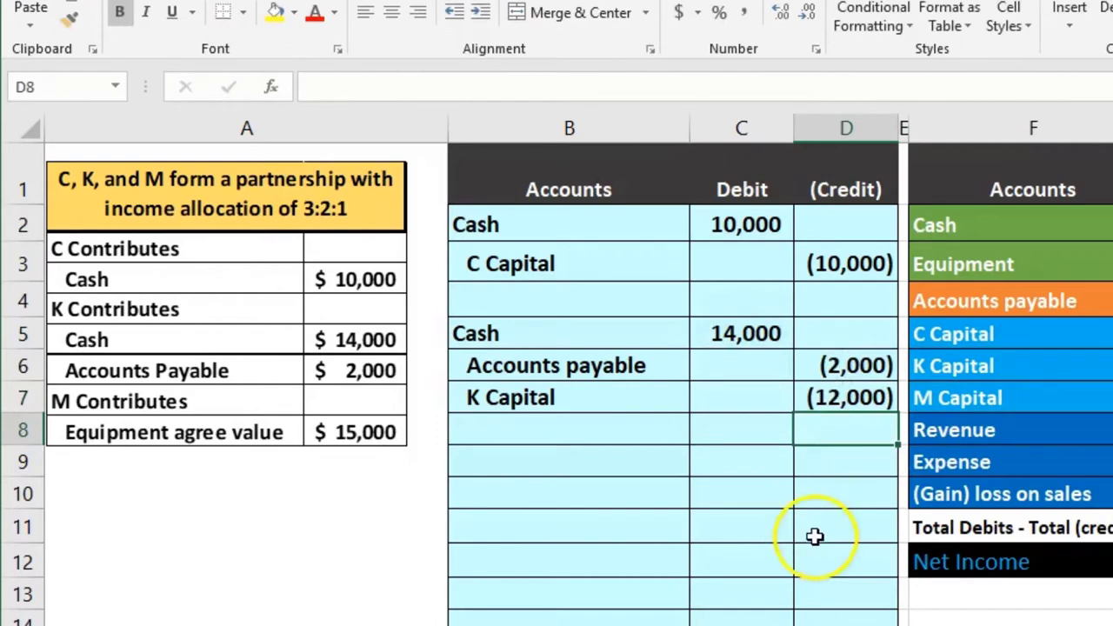
Check K's journal entry by comparing the Cash debit with the Accounts payable and K Capital credits.
click(756, 341)
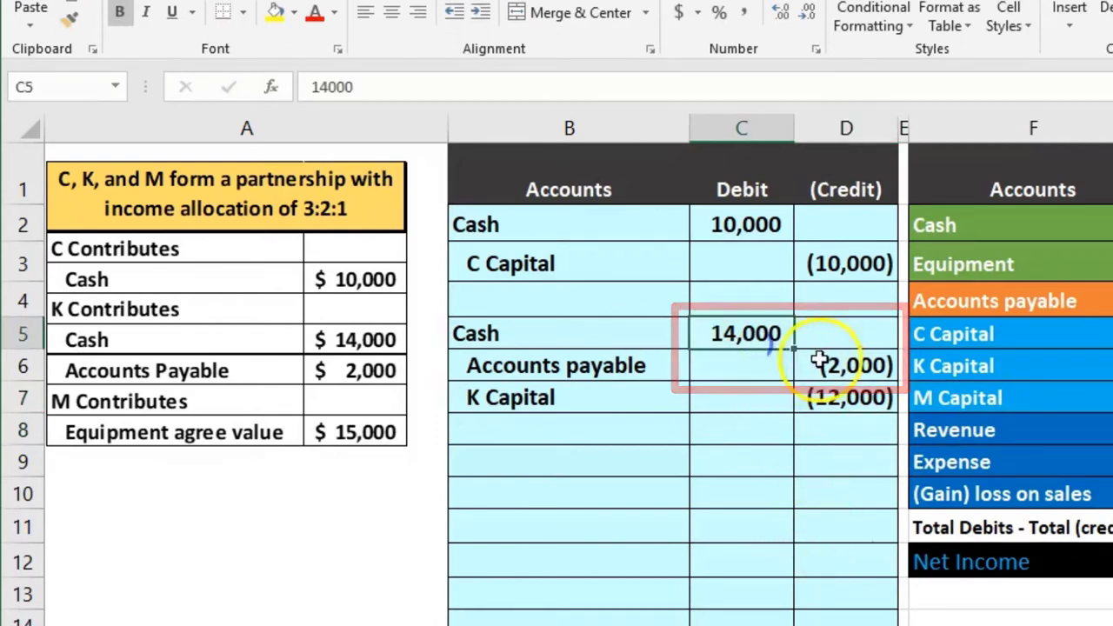
click(833, 359)
click(859, 392)
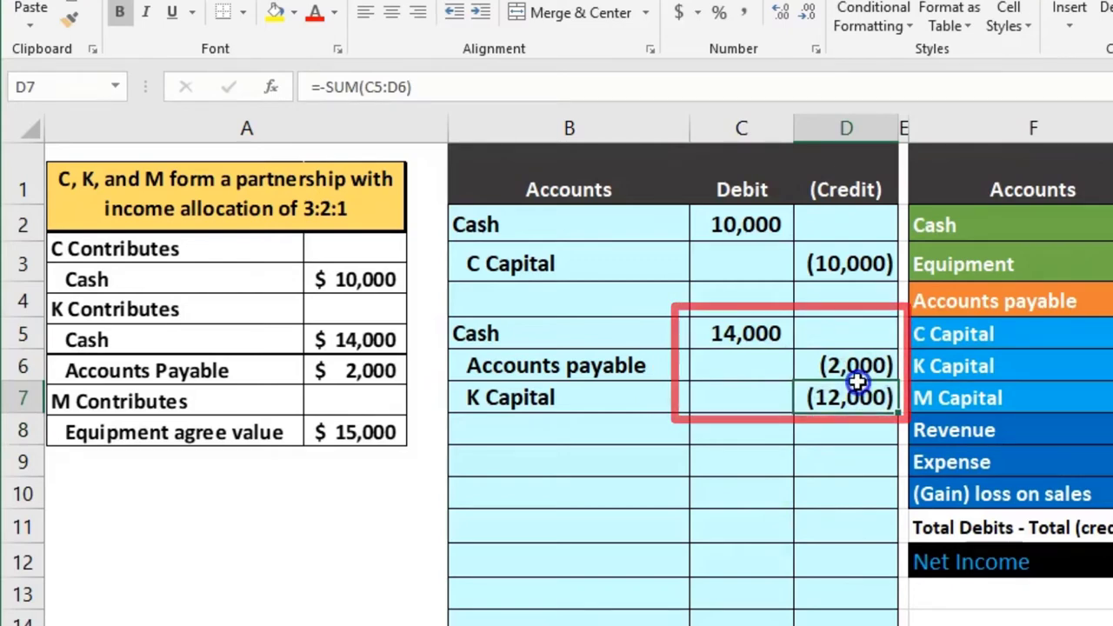
drag(856, 385, 857, 376)
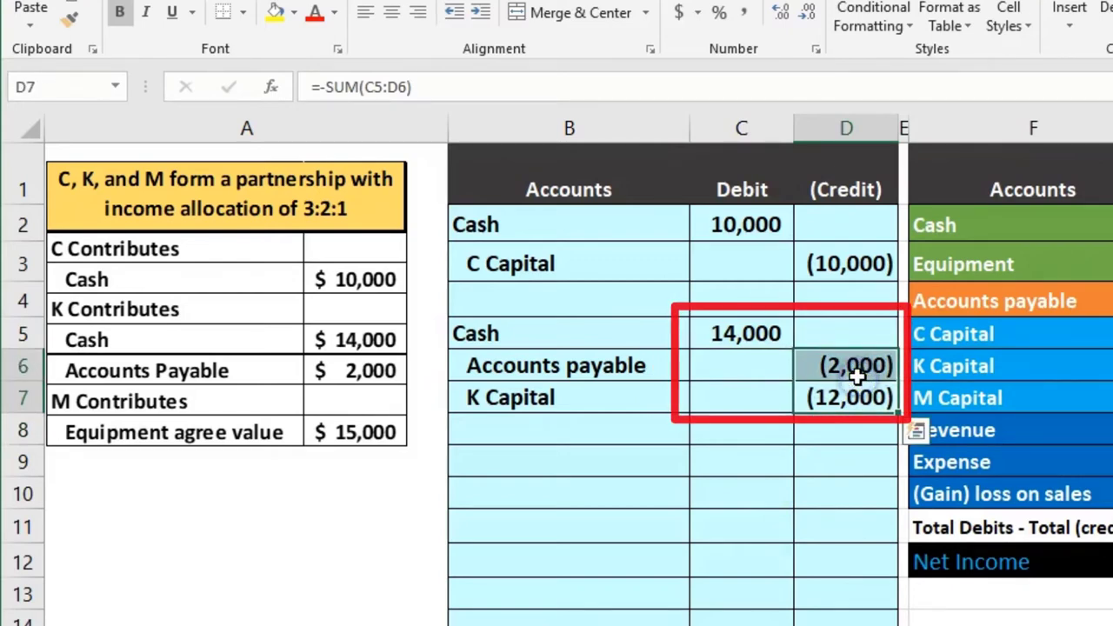
click(756, 338)
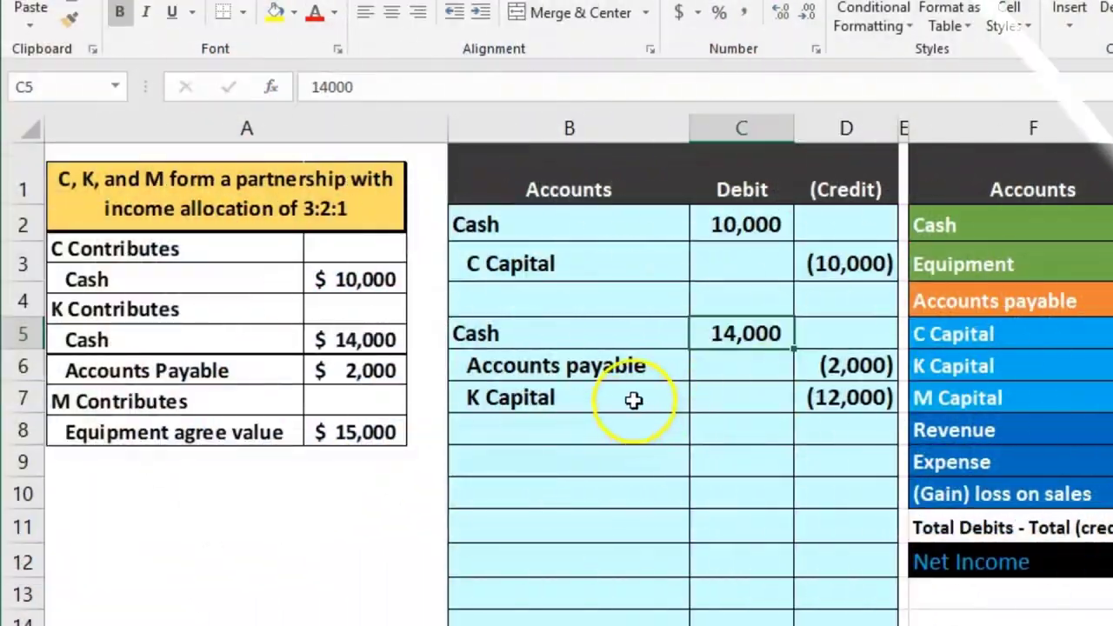
click(633, 400)
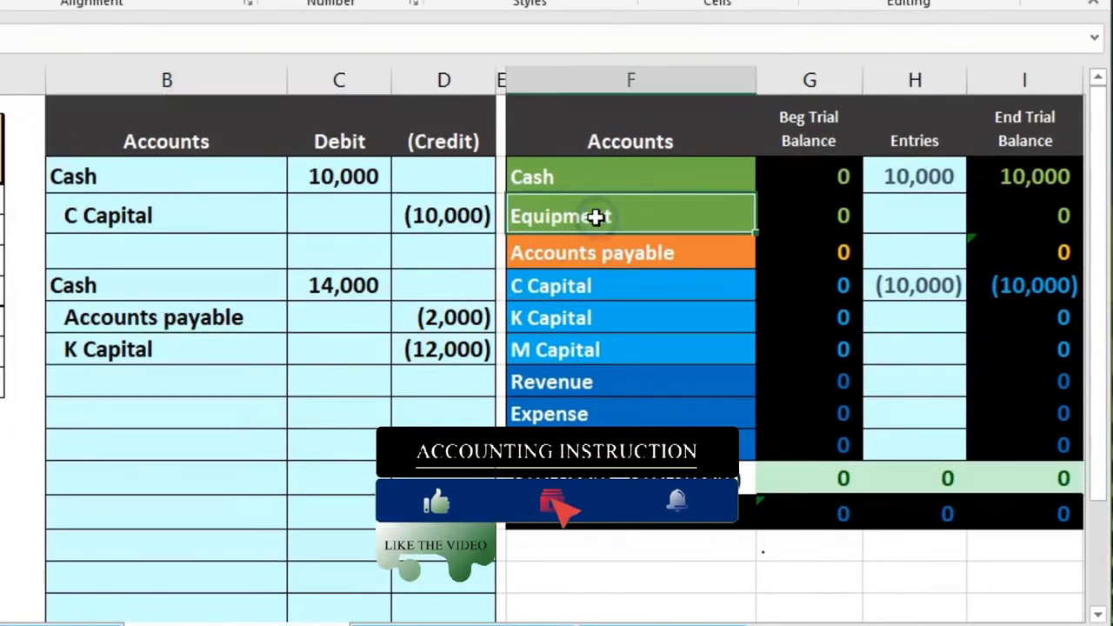
Copy the Equipment account name from the trial balance into journal cell B9, pasting values only.
right_click(637, 217)
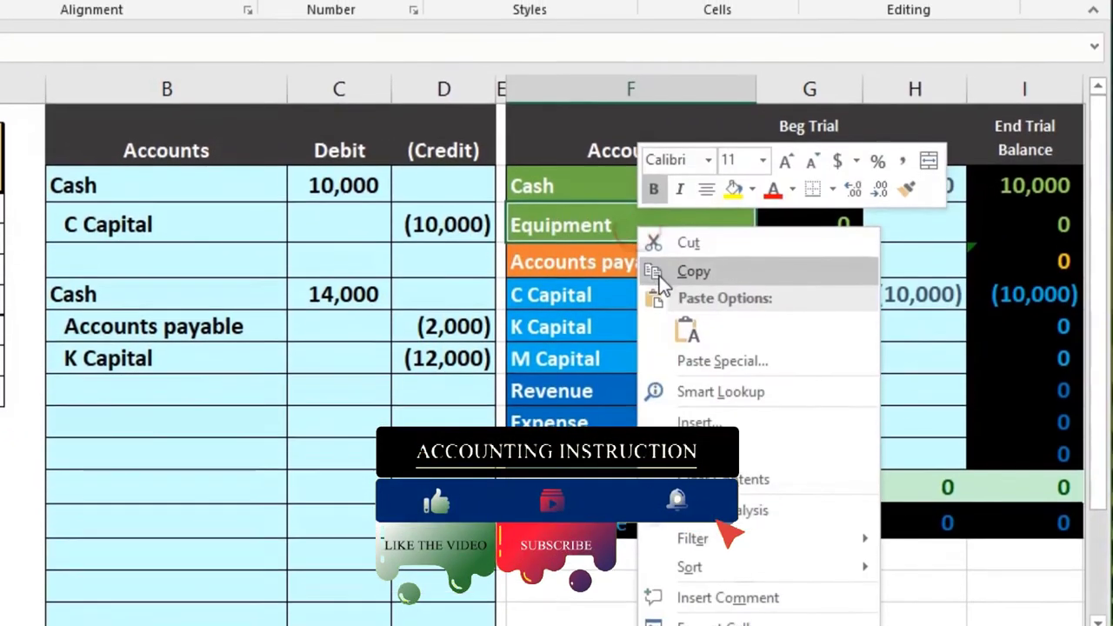
click(659, 273)
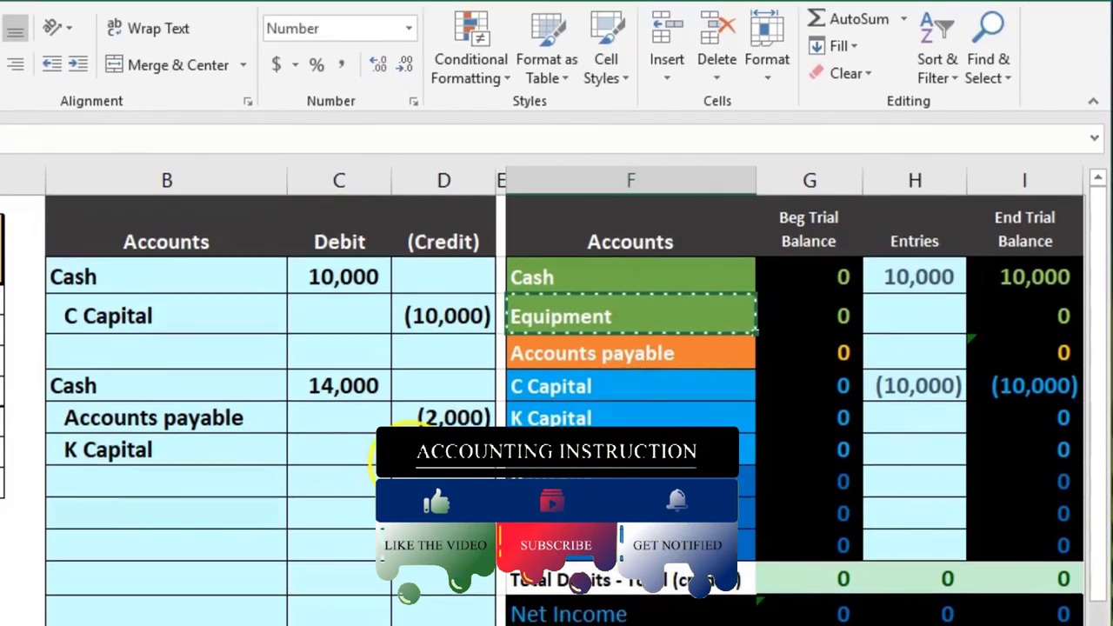
click(154, 513)
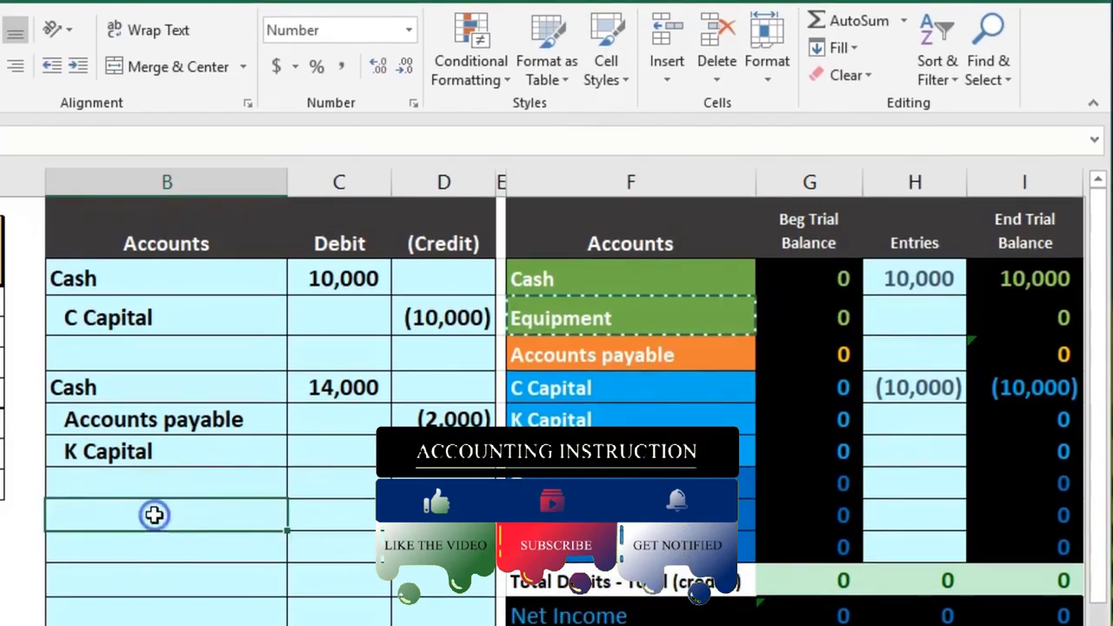
right_click(154, 515)
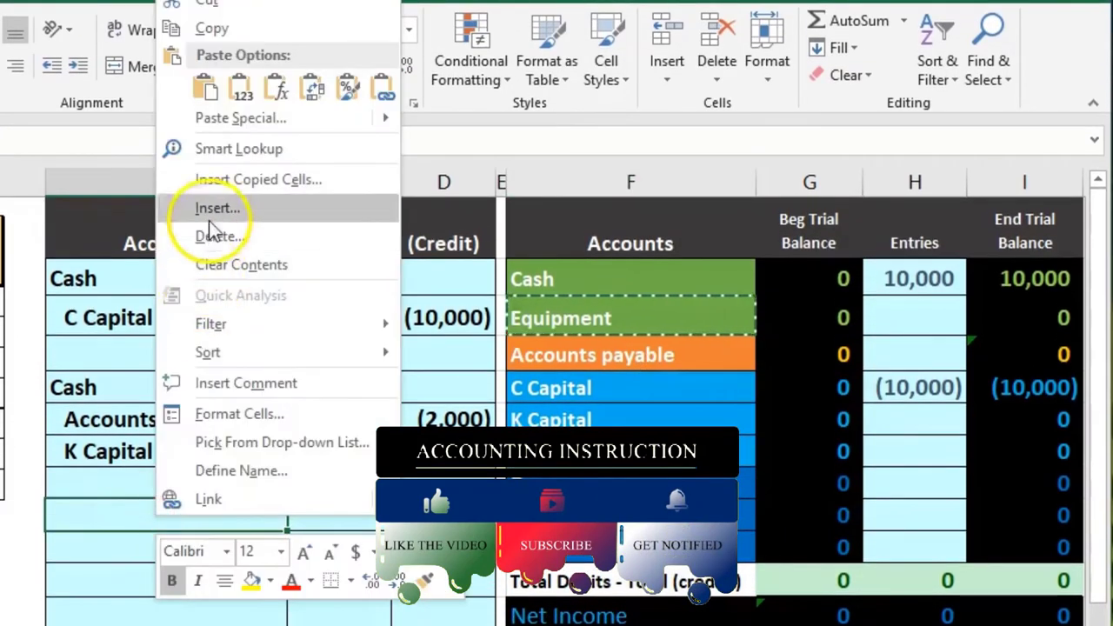
click(237, 85)
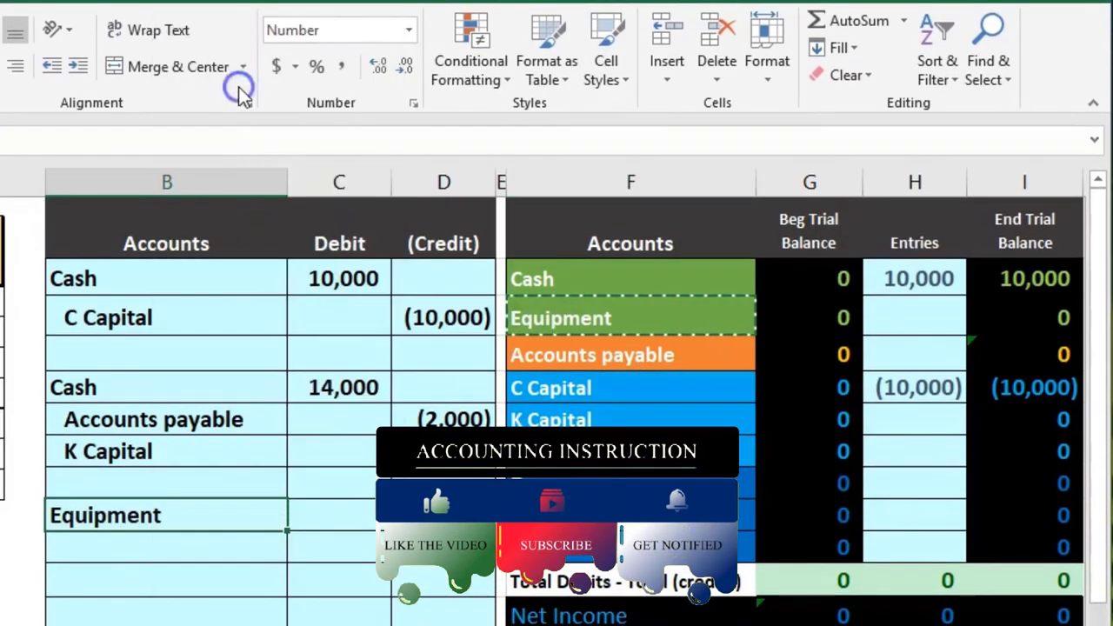
Enter M's Equipment debit of 15,000 in journal cell C9.
click(332, 513)
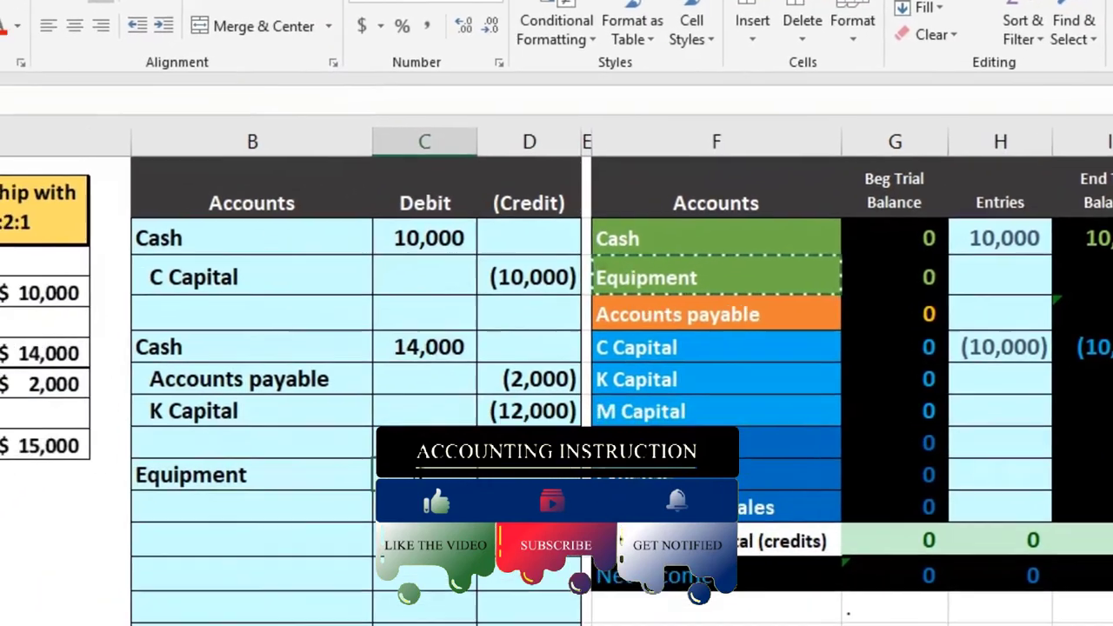
text(15,)
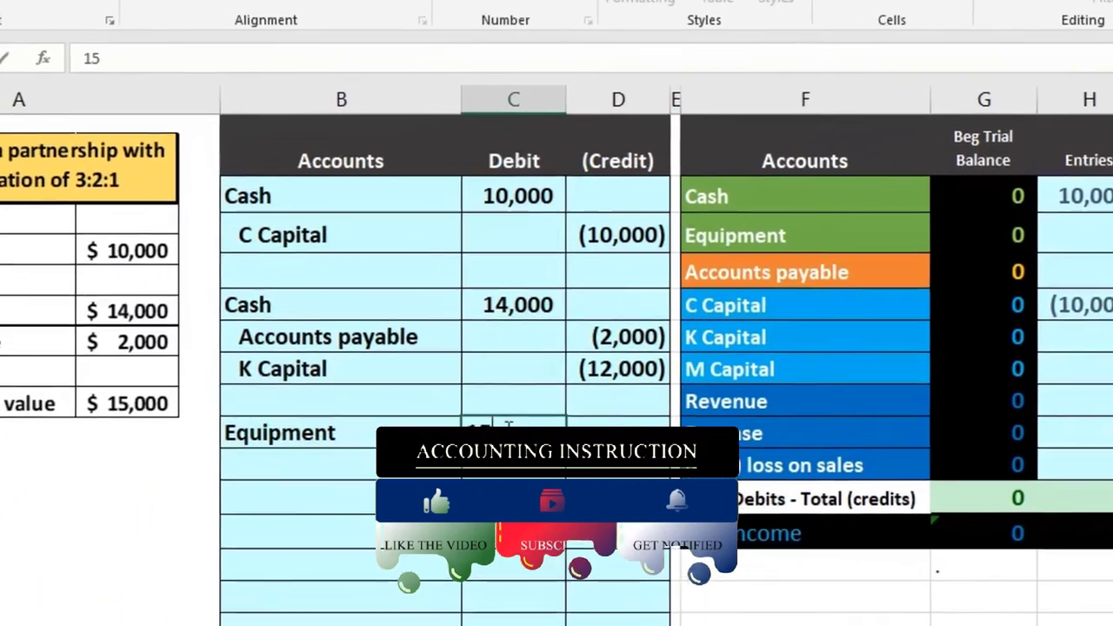
text(000)
key(Return)
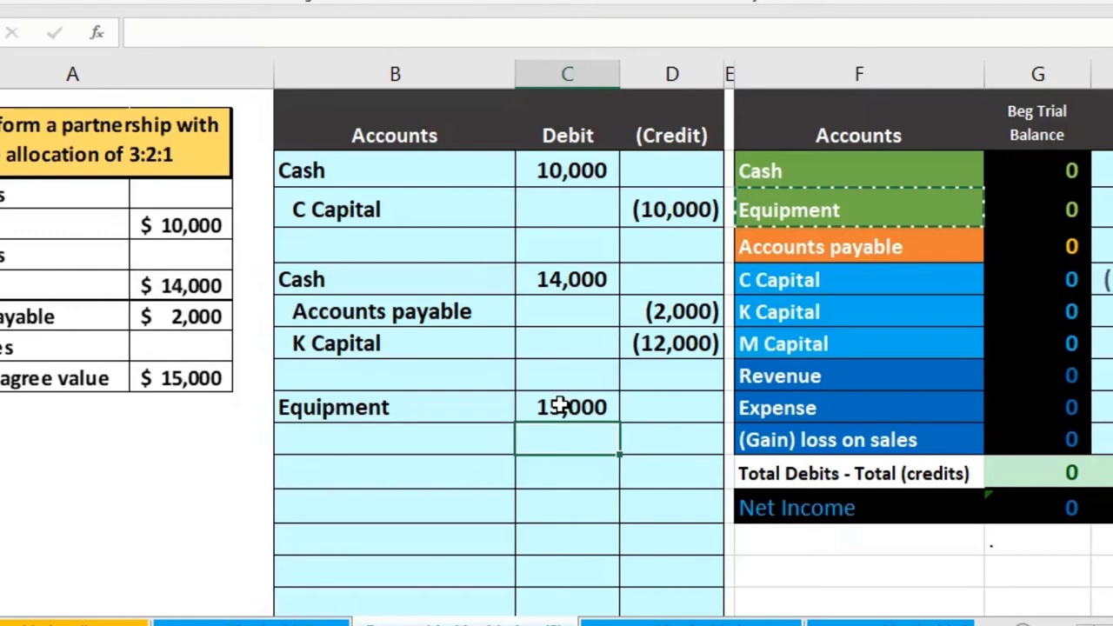
Calculate the matching credit of M's journal entry in cell D10 with the formula -C9.
click(681, 441)
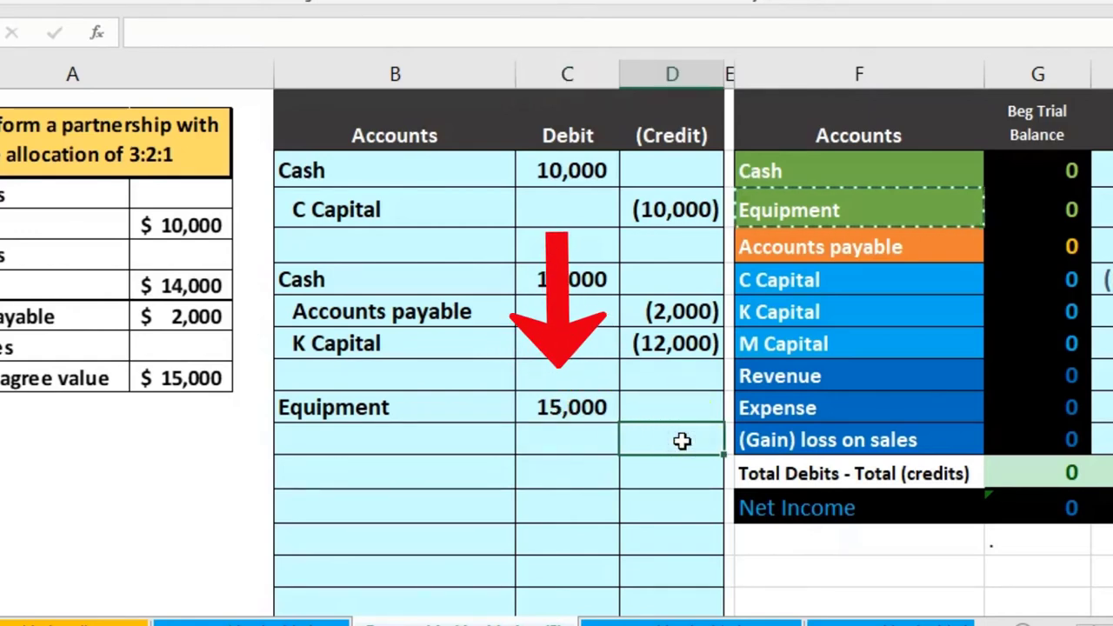
text(-)
key(Left)
key(Up)
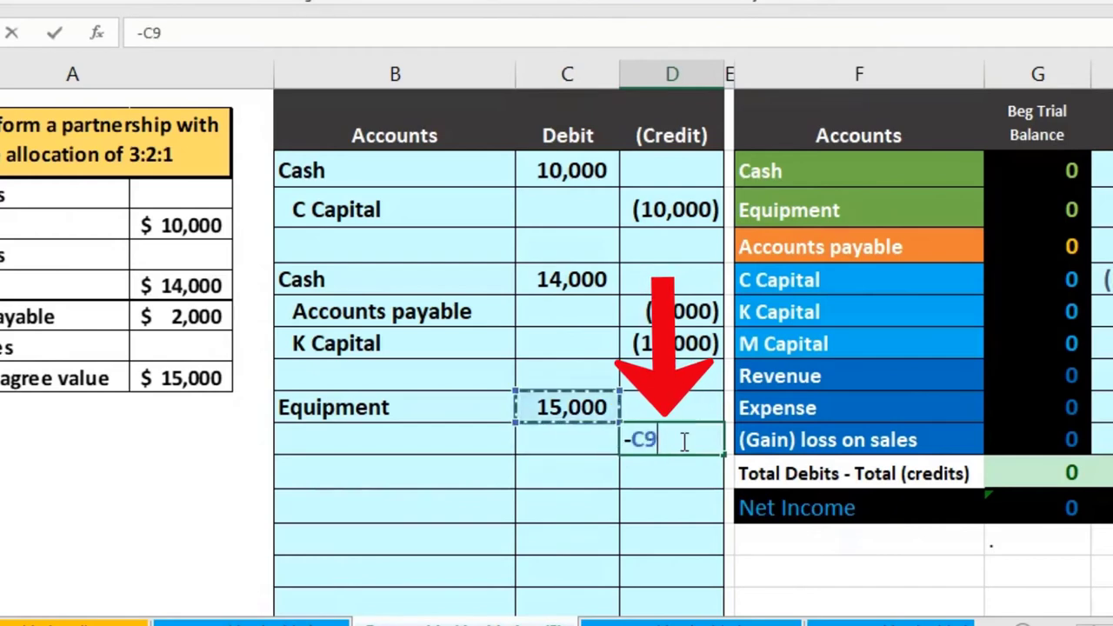
key(Return)
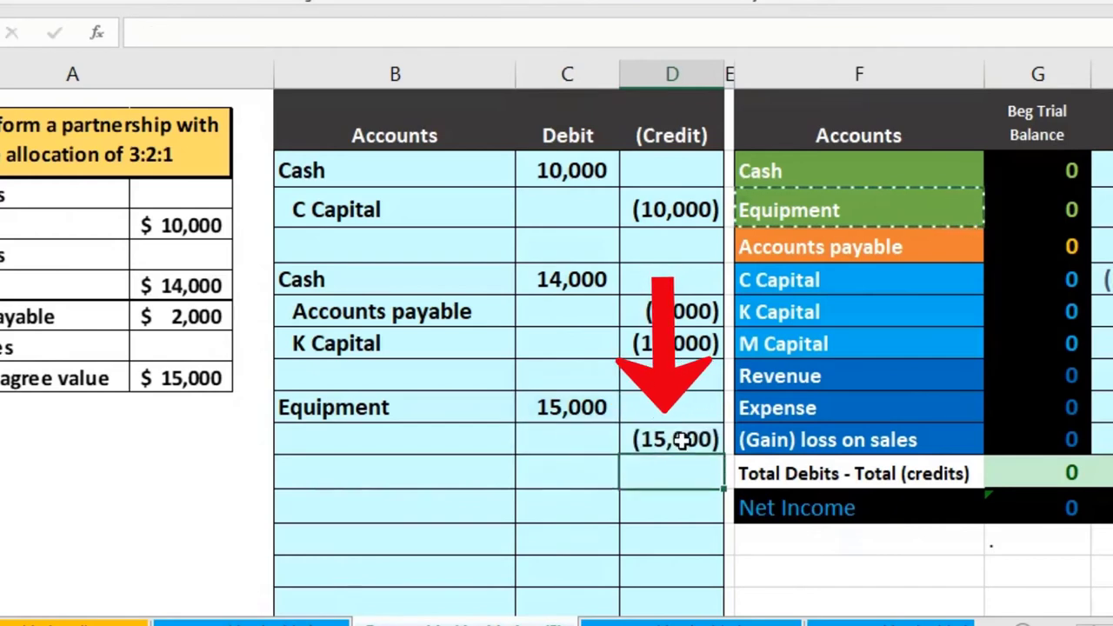
Copy the M Capital account name from the trial balance into journal cell B10, pasting values only.
click(815, 344)
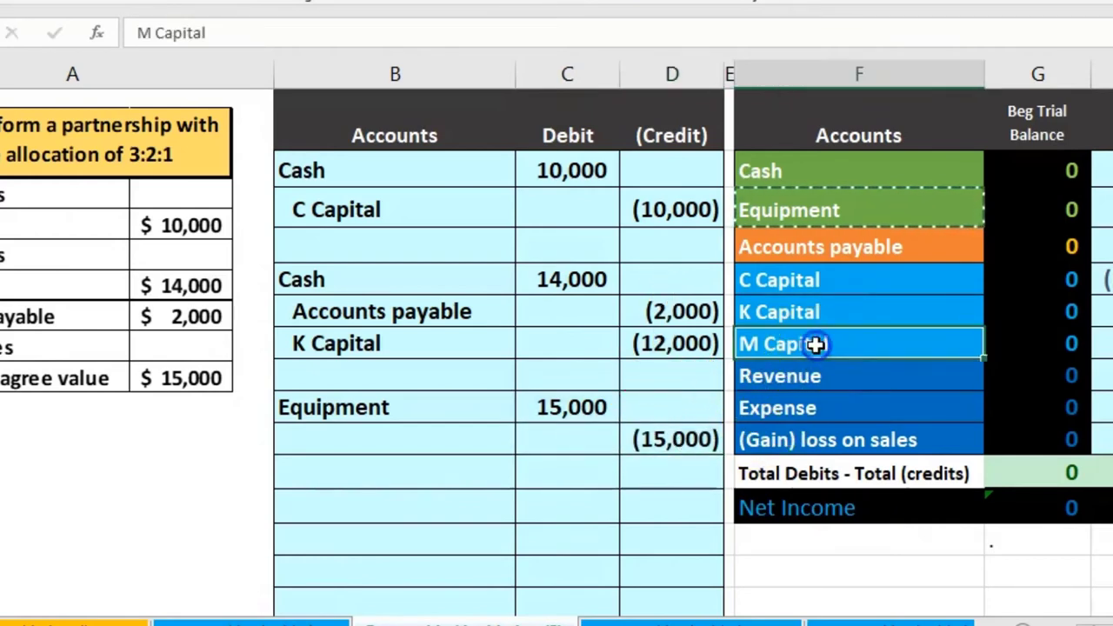
right_click(815, 344)
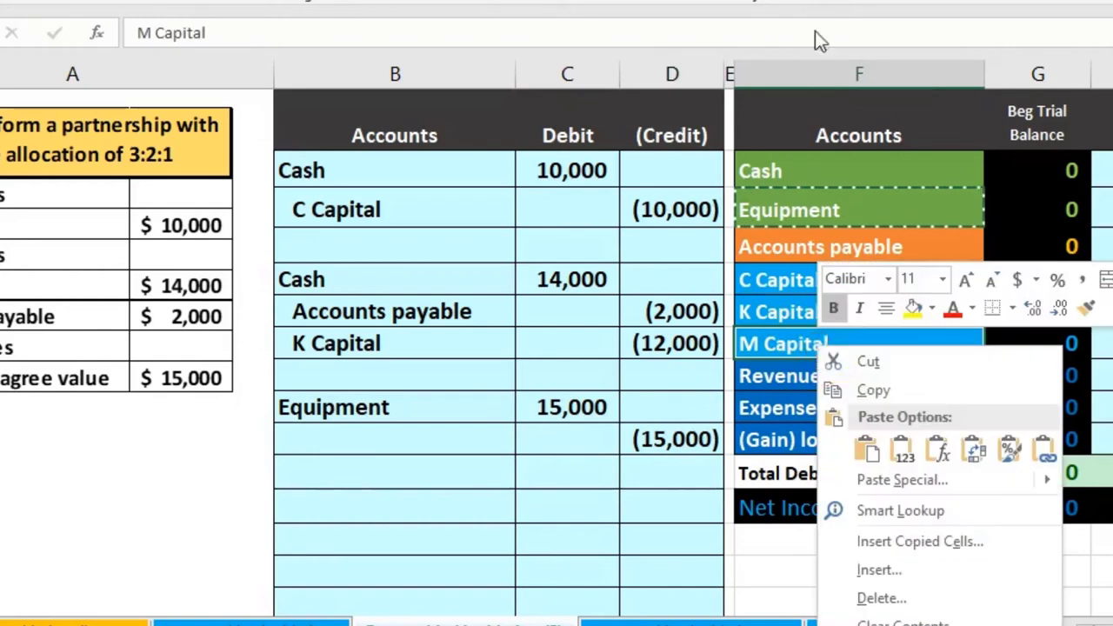
click(860, 386)
click(439, 441)
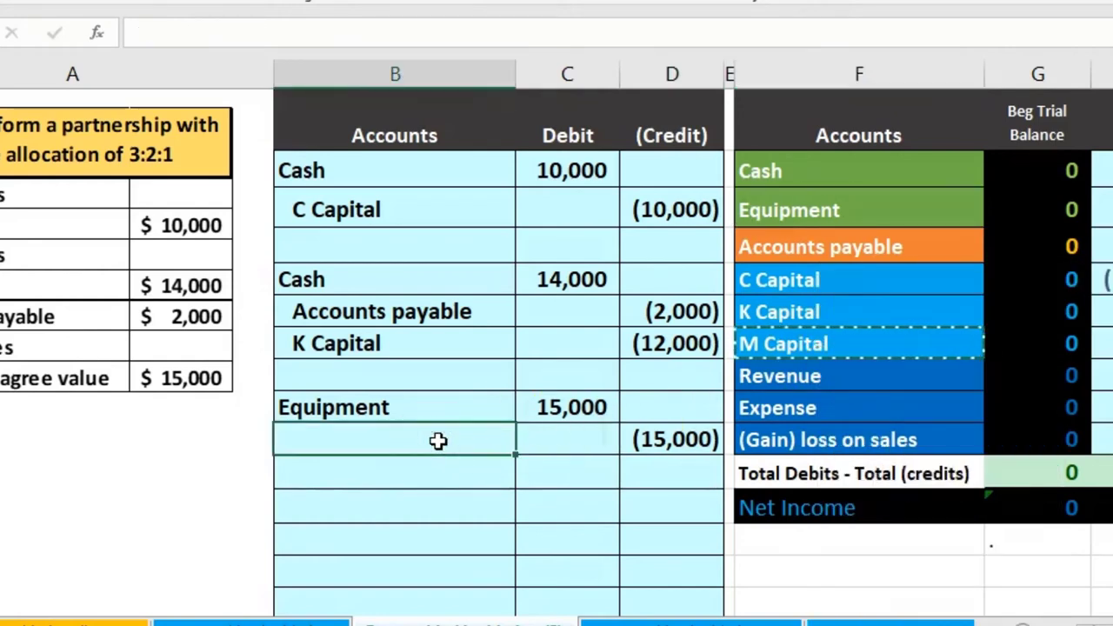
right_click(438, 441)
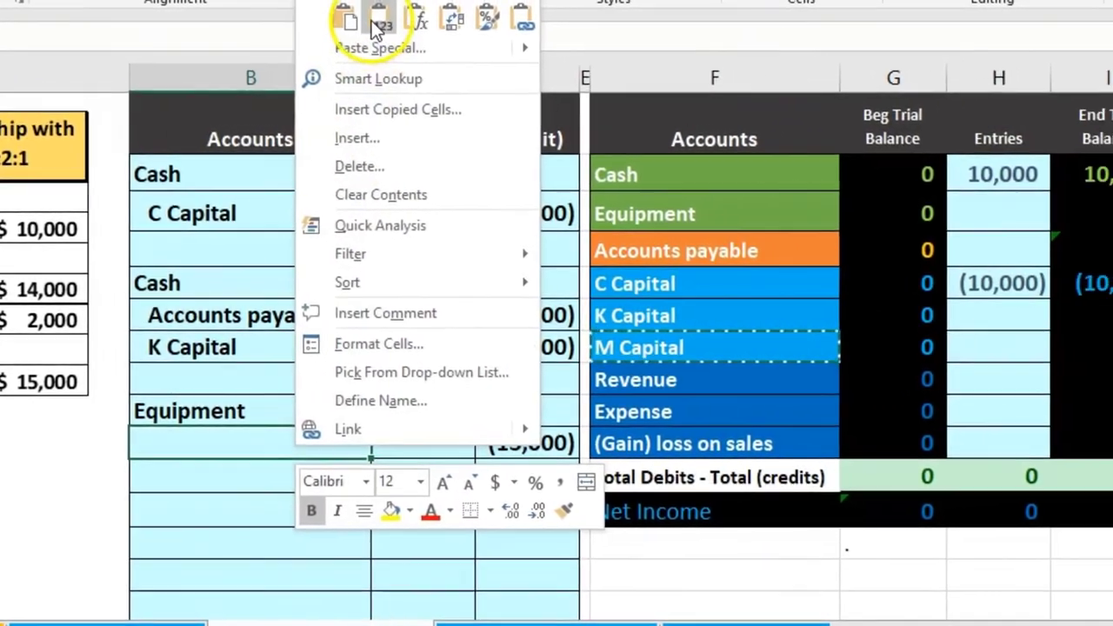
click(377, 25)
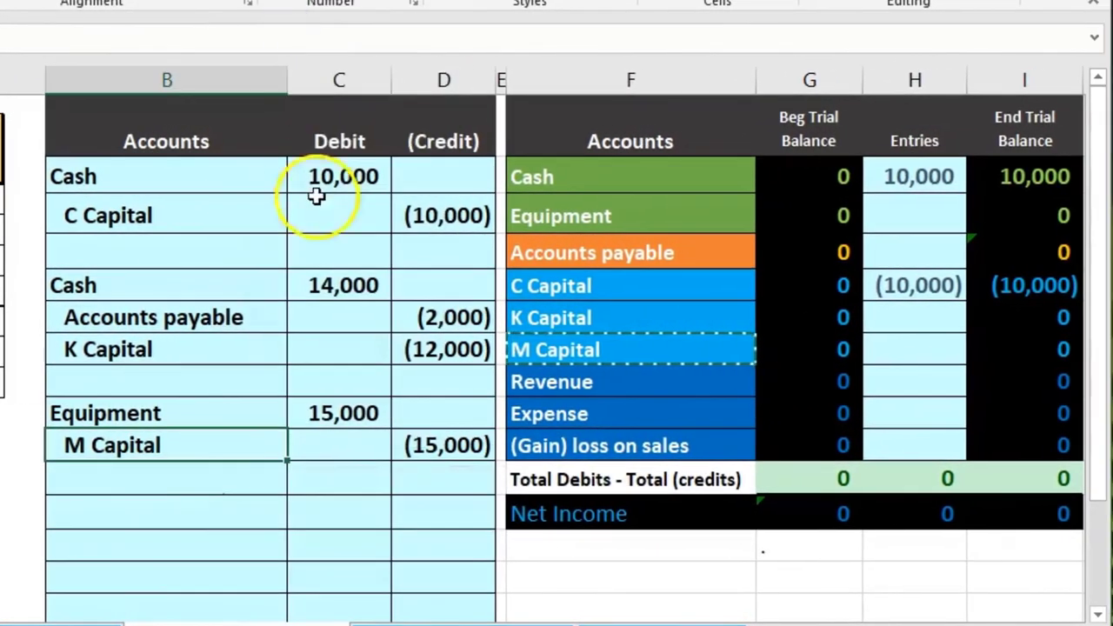
Post K's Cash debit to the trial balance by extending the Cash entries formula in H2 to =C2+C5.
mouse_move(211, 294)
mouse_down()
mouse_move(330, 291)
mouse_move(415, 345)
mouse_up()
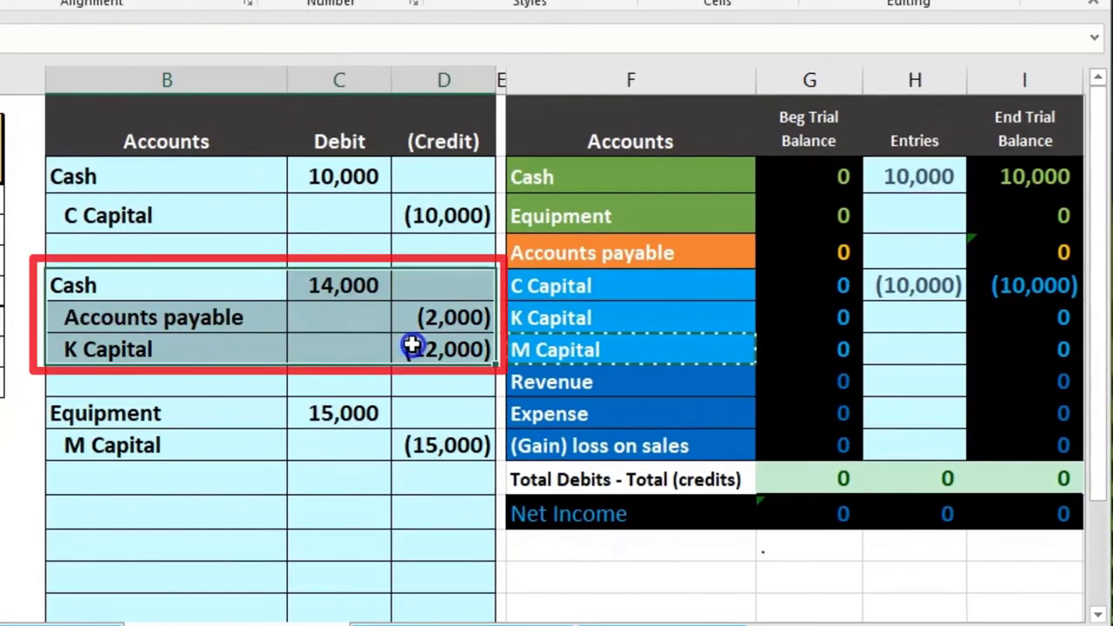
click(255, 290)
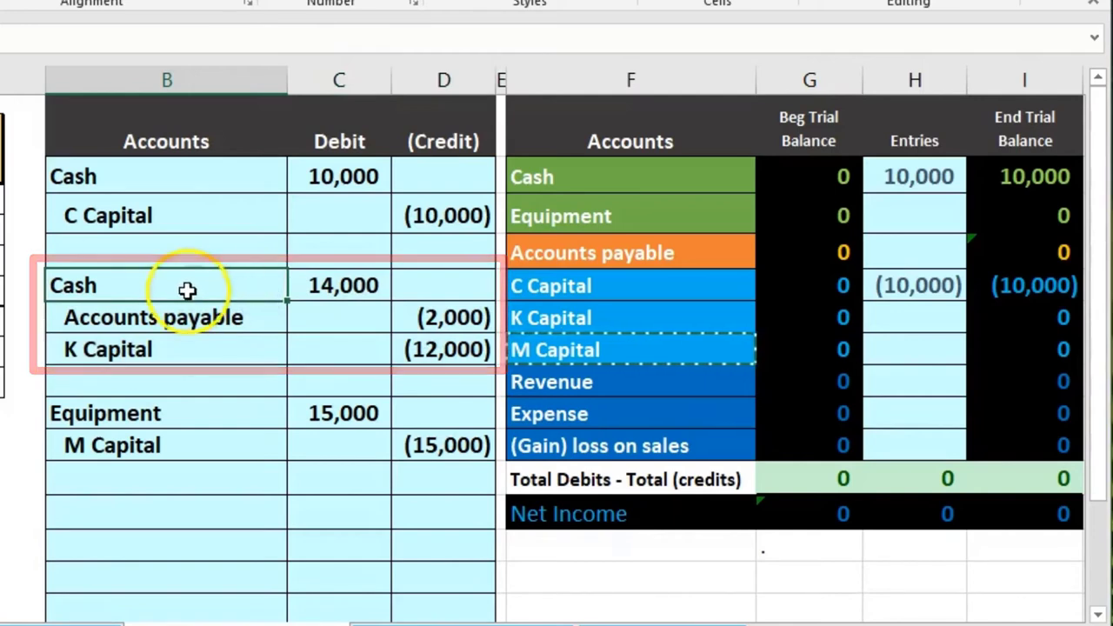
drag(202, 291, 305, 283)
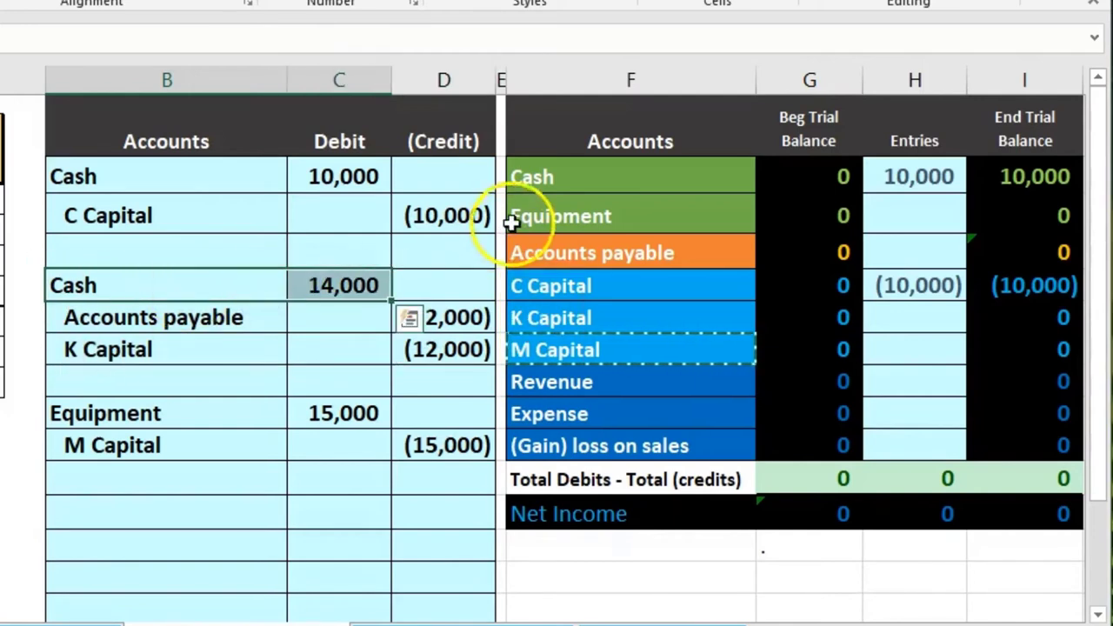
click(561, 174)
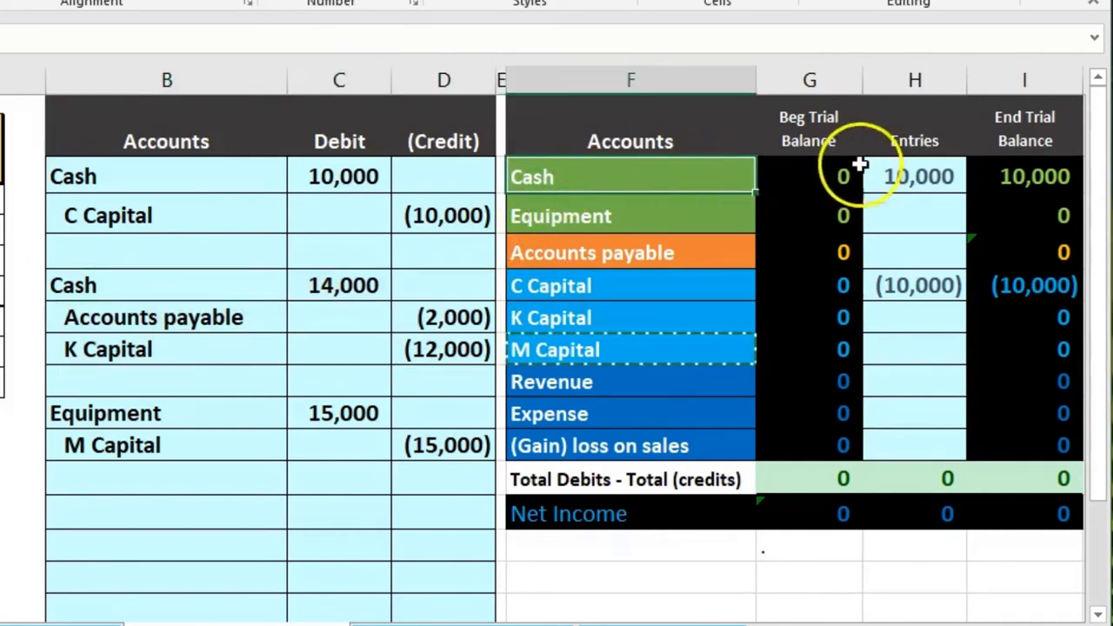
click(917, 174)
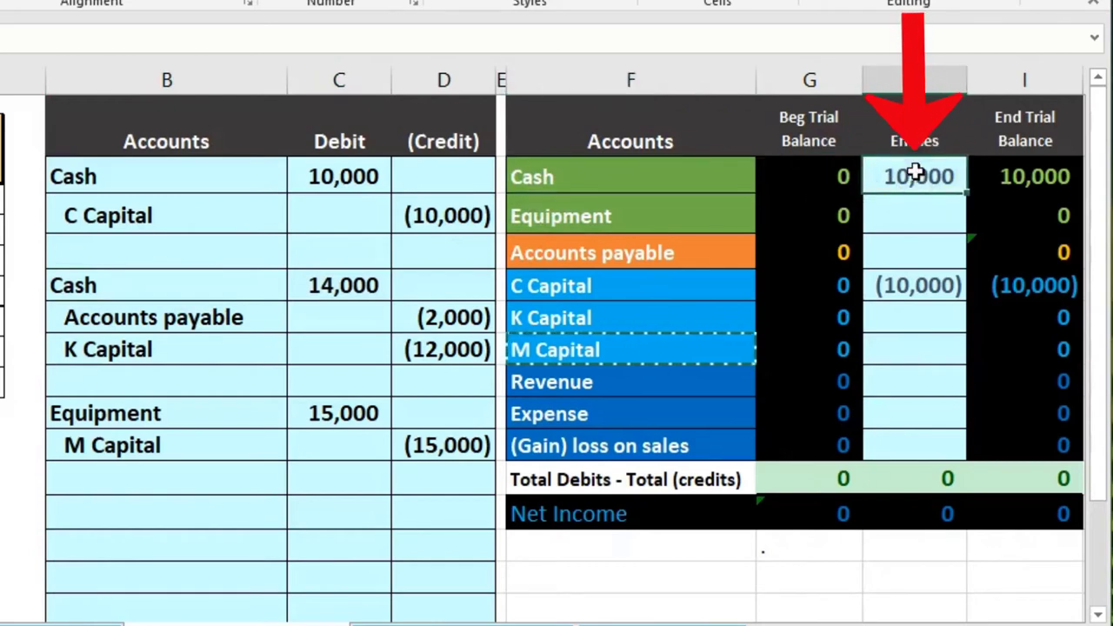
text(=C2)
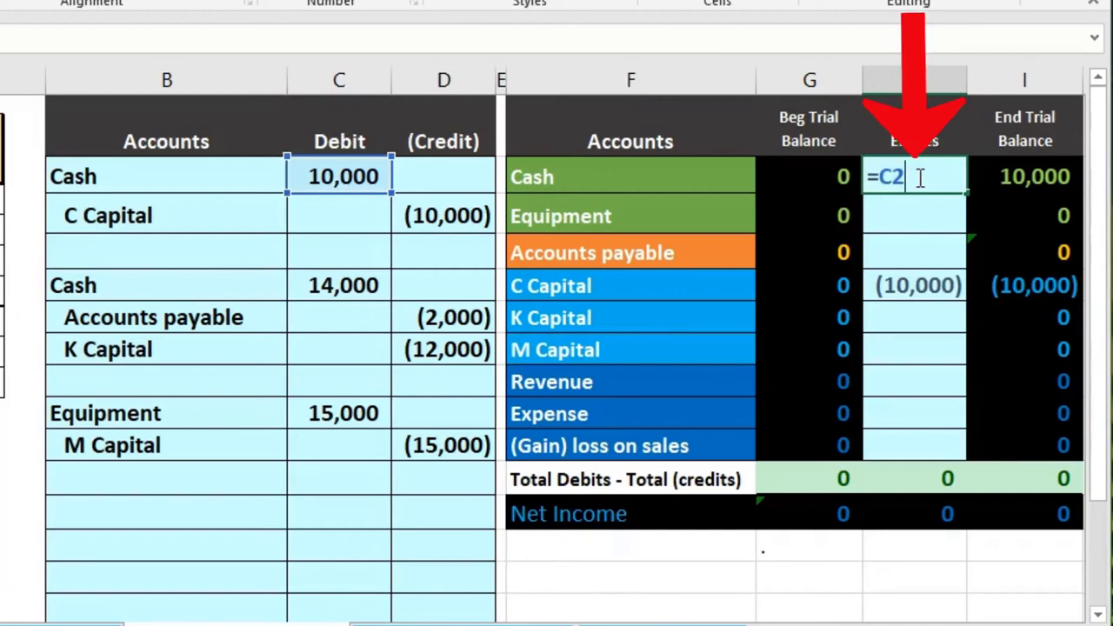
text(+)
click(343, 287)
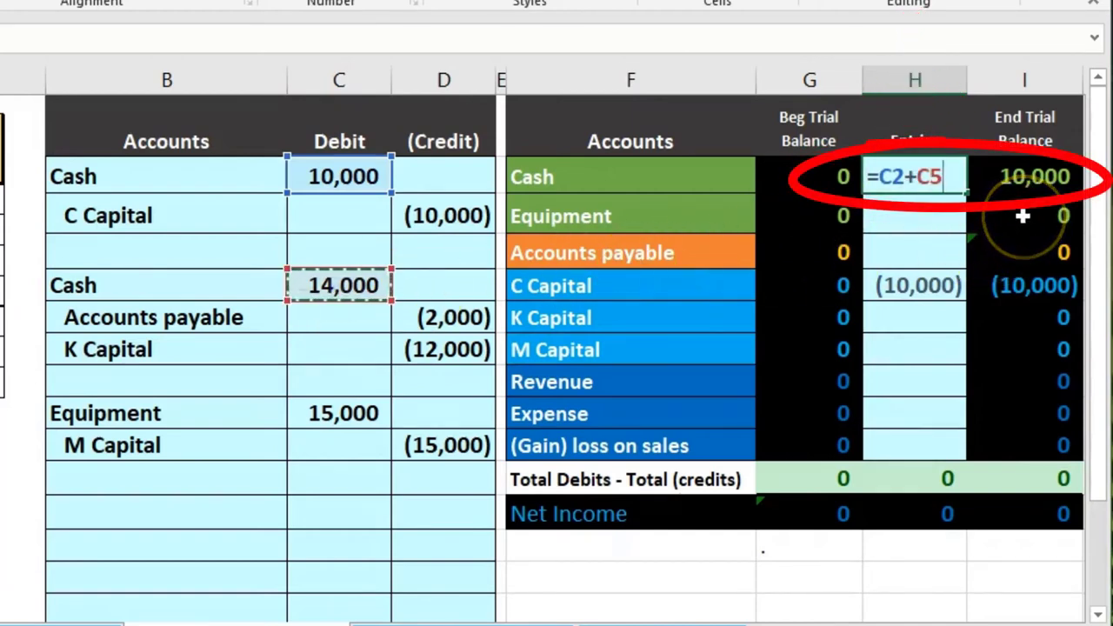
key(Return)
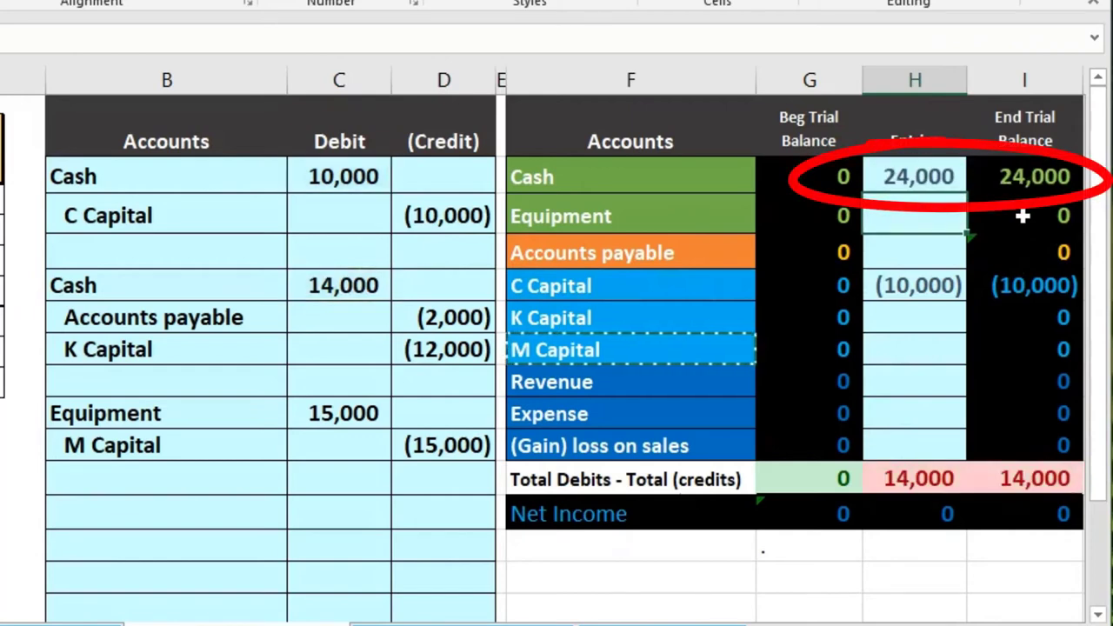
Post the Accounts payable credit to its trial balance entries cell H4 with the formula =D6.
drag(246, 319, 407, 310)
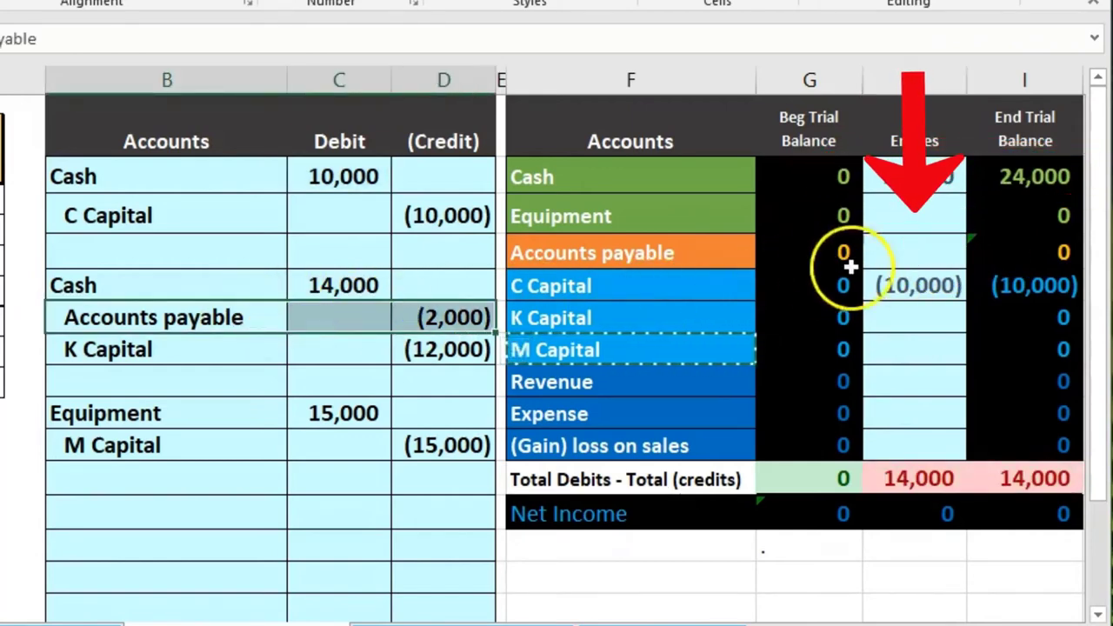
click(919, 255)
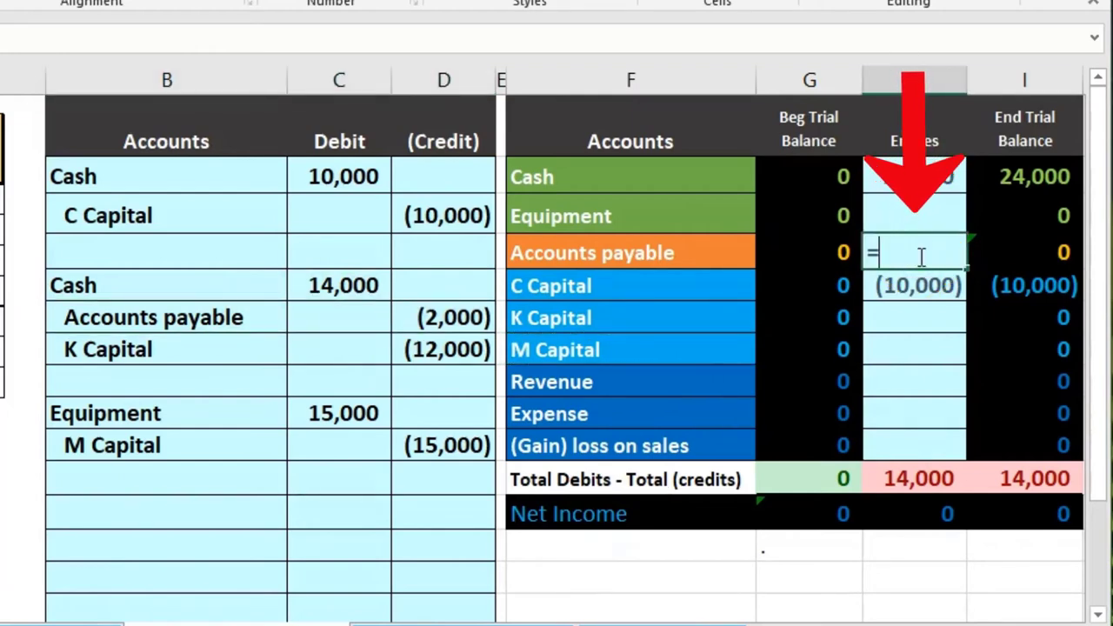
text(=)
key(Left)
key(Left)
key(Left)
key(Left)
key(Down)
key(Down)
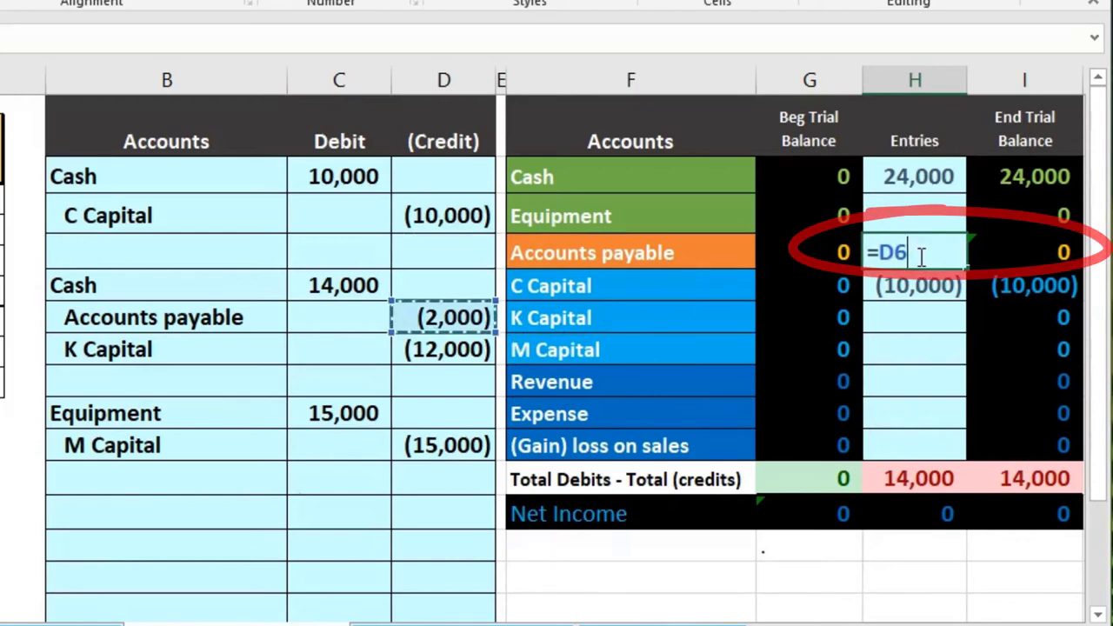
key(Return)
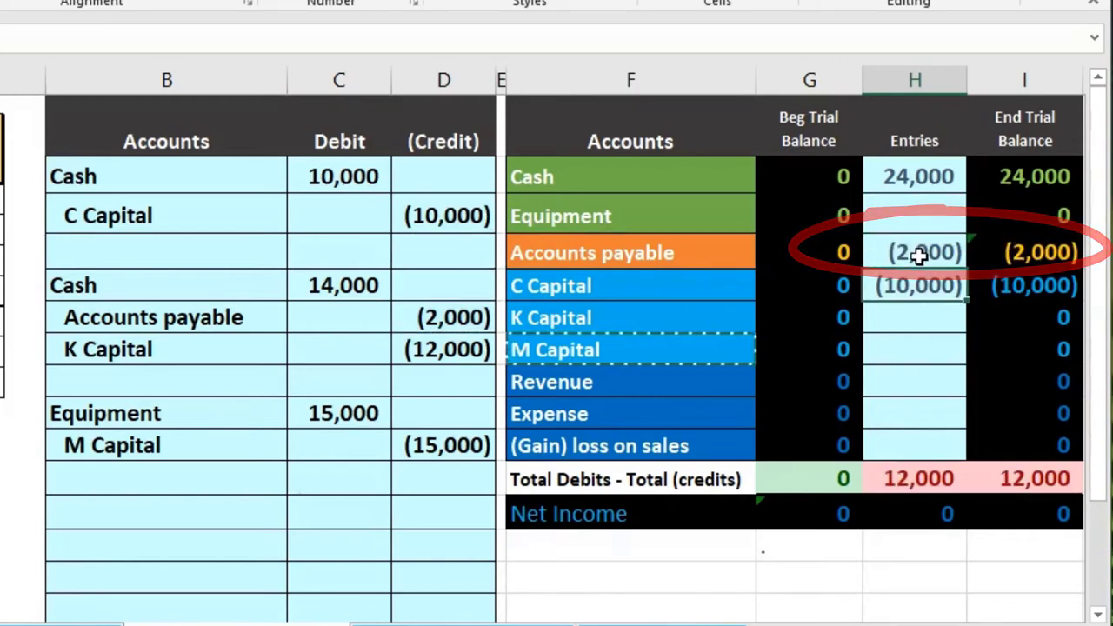
Post the K Capital credit to its trial balance entries cell H6 with =D7 and check its ending balance.
drag(255, 341, 432, 351)
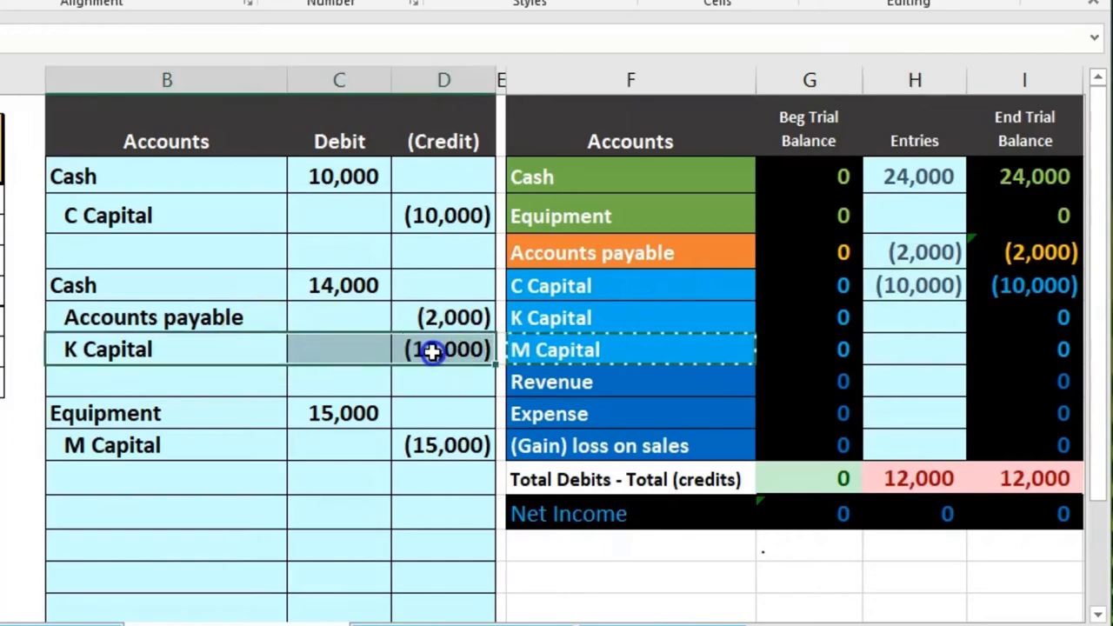
drag(650, 323, 800, 329)
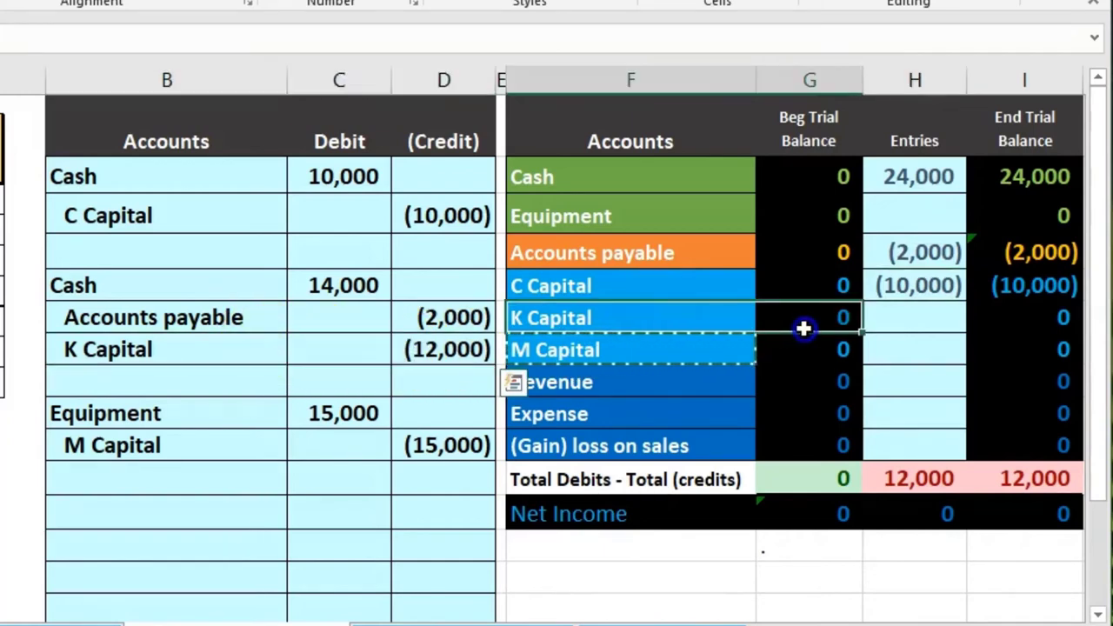
click(918, 316)
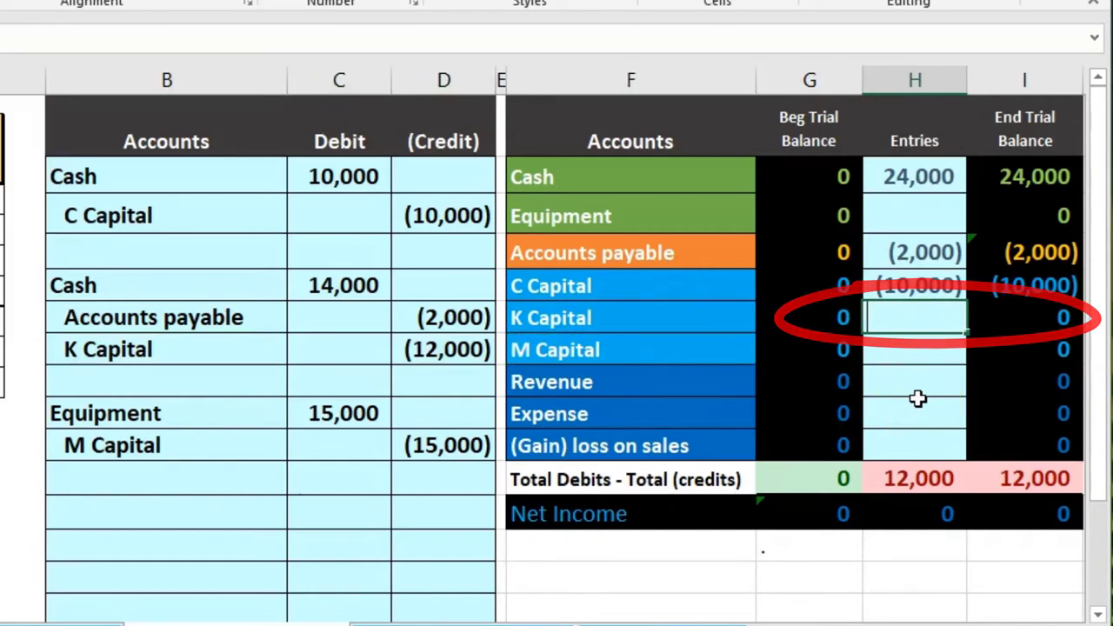
text(=)
key(Left)
key(Left)
key(Left)
key(Left)
key(Down)
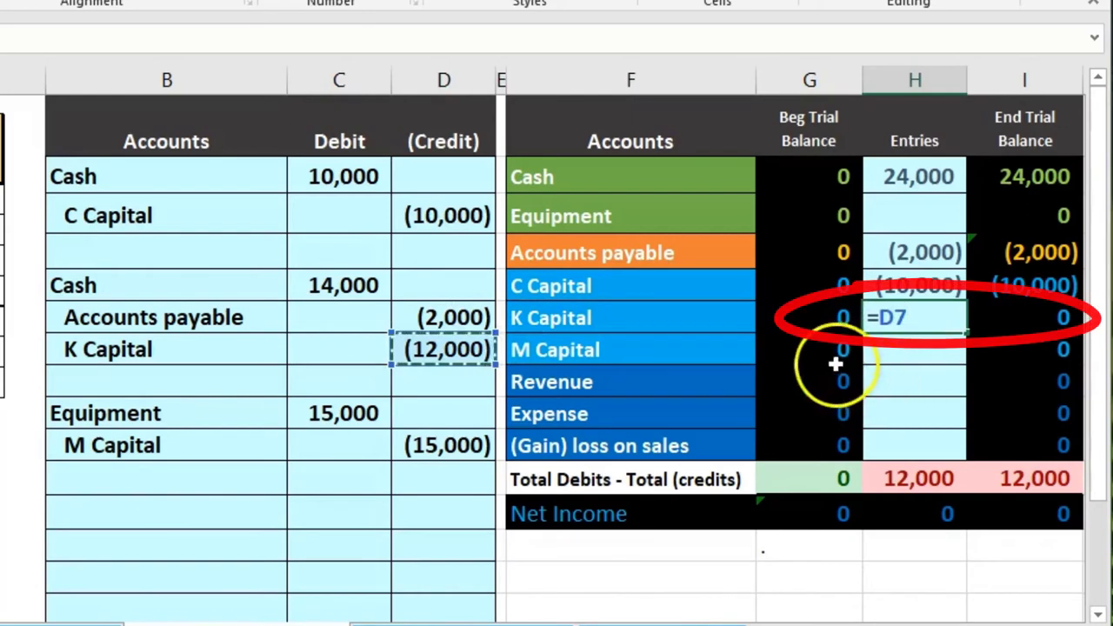
key(Return)
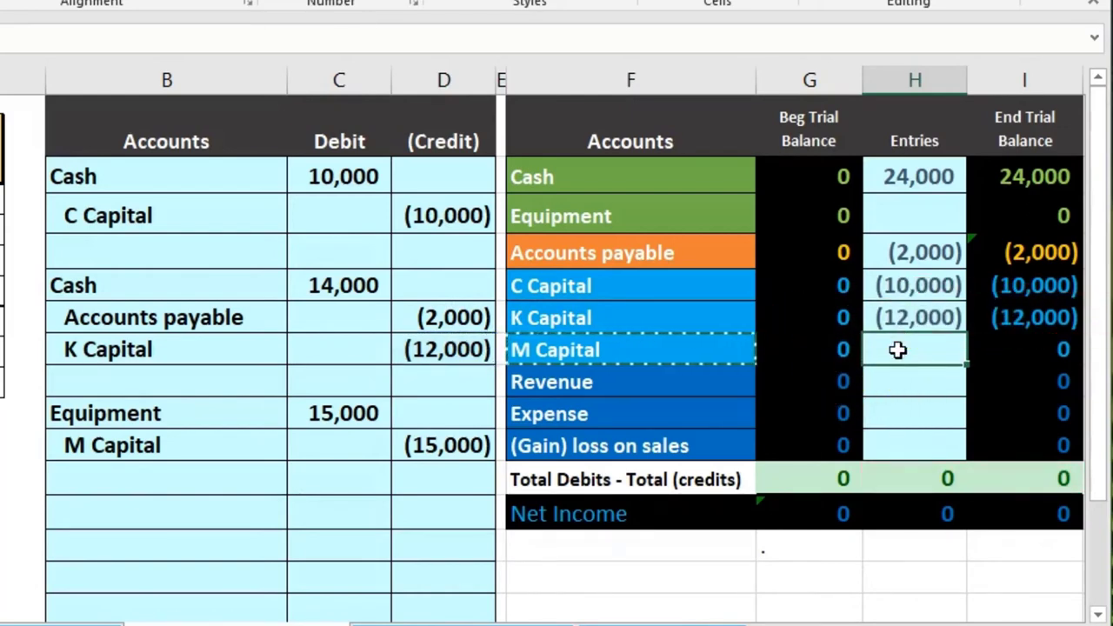
click(1006, 315)
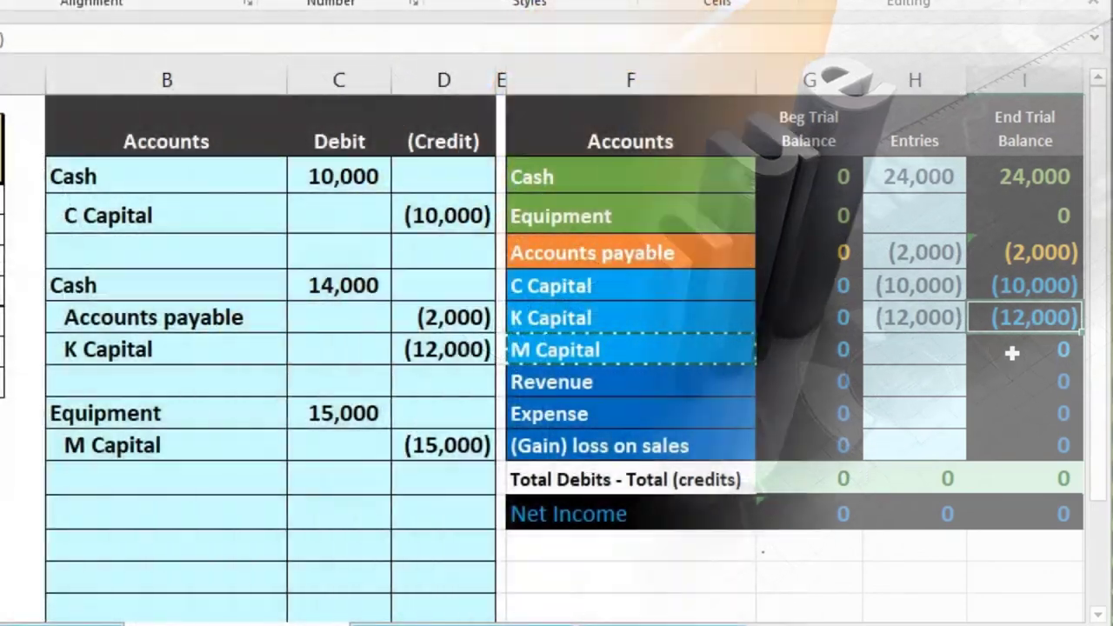
Post the Equipment debit to its trial balance entries cell H3 with the formula =C9 and check its ending balance.
drag(252, 421, 301, 417)
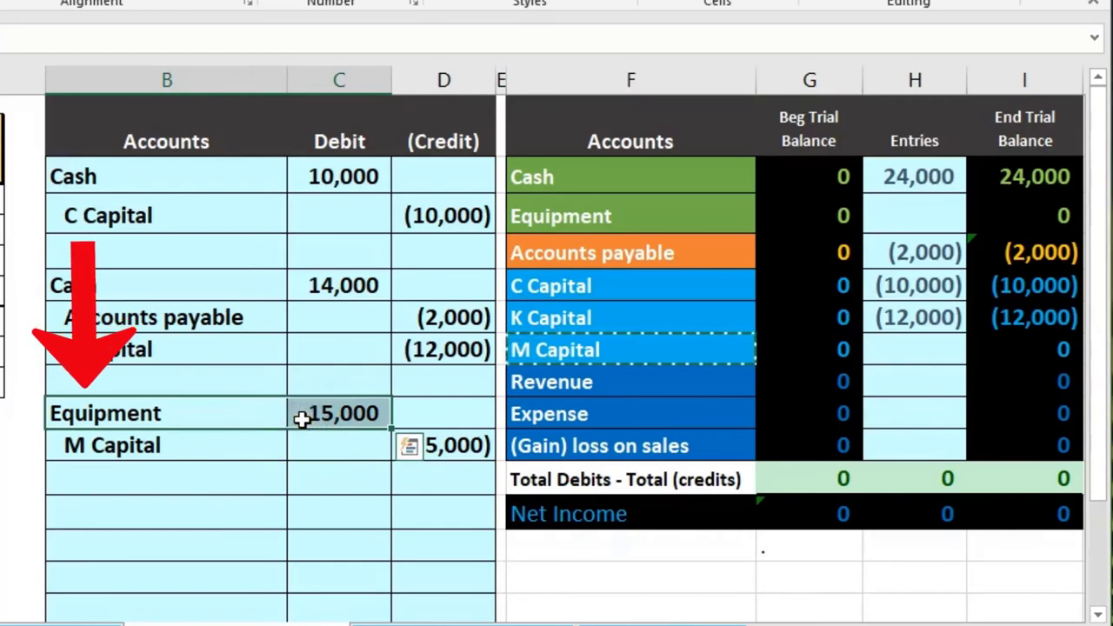
click(777, 213)
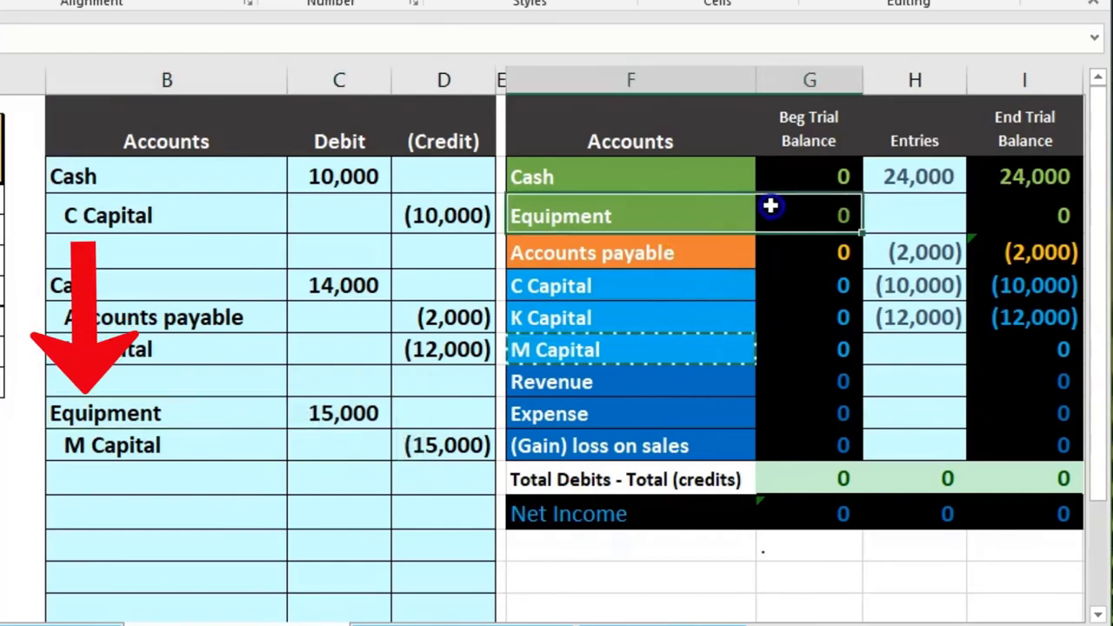
click(920, 200)
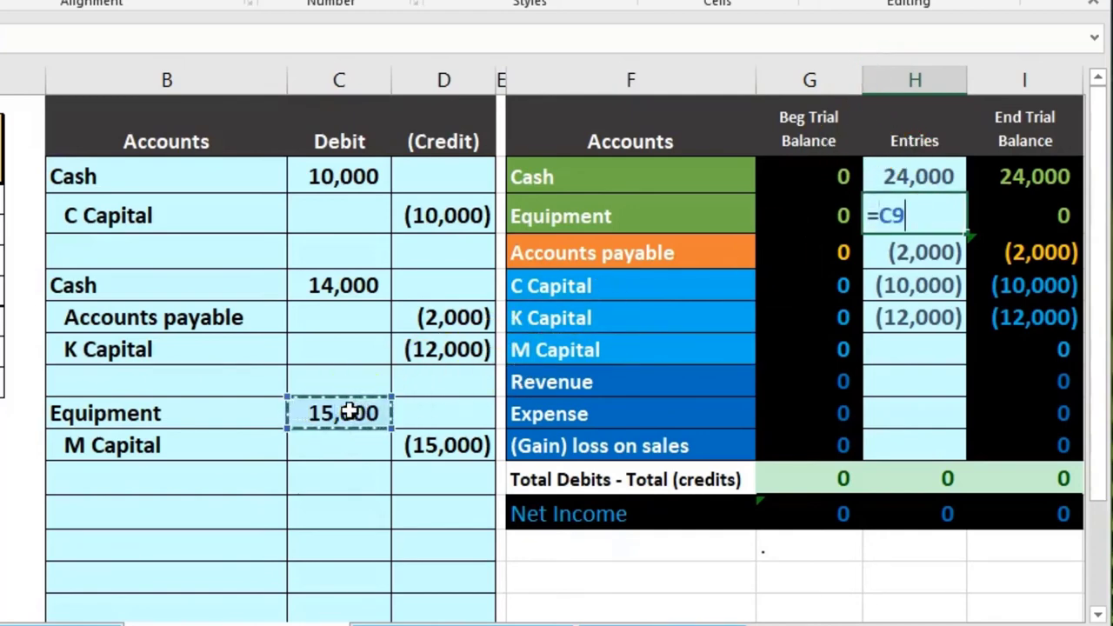
key(Return)
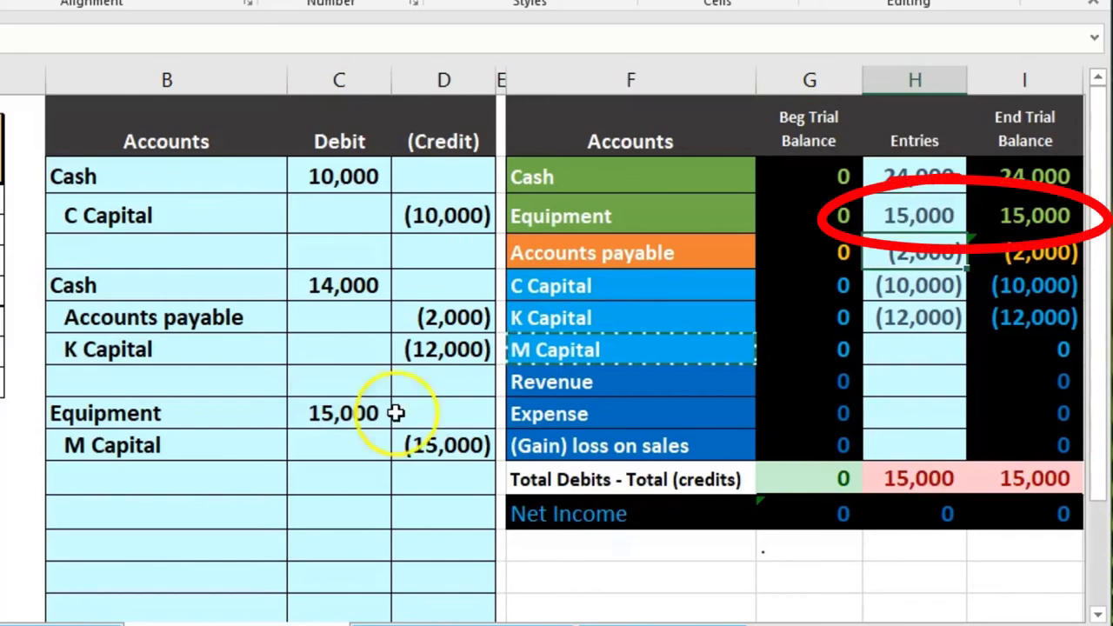
click(1004, 217)
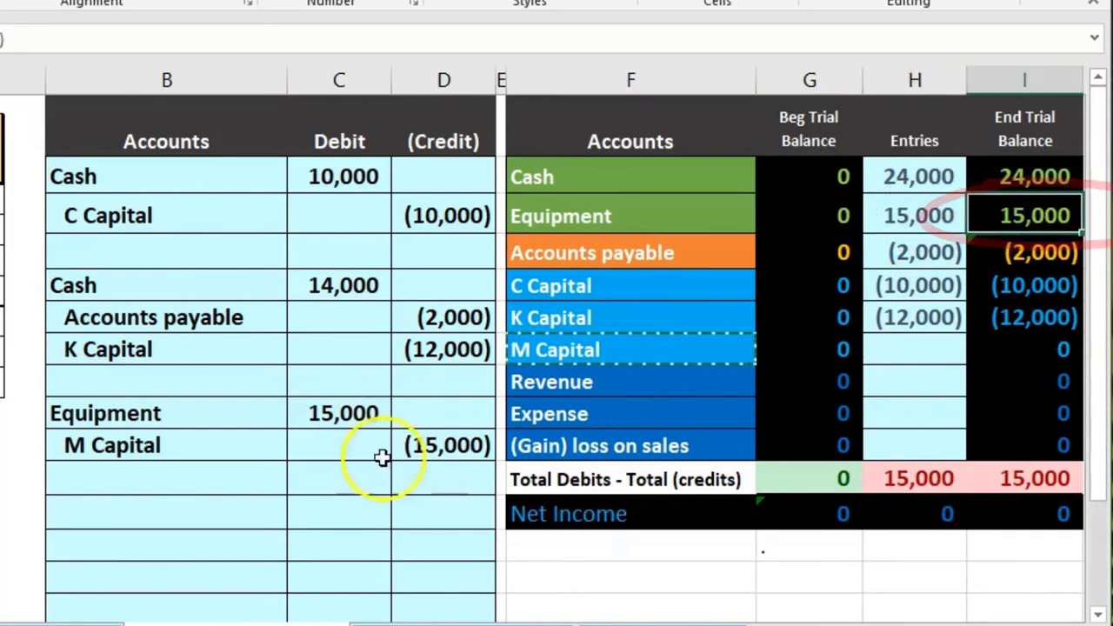
Post the M Capital credit to its trial balance entries cell H7 with the formula =D10.
drag(383, 458, 429, 438)
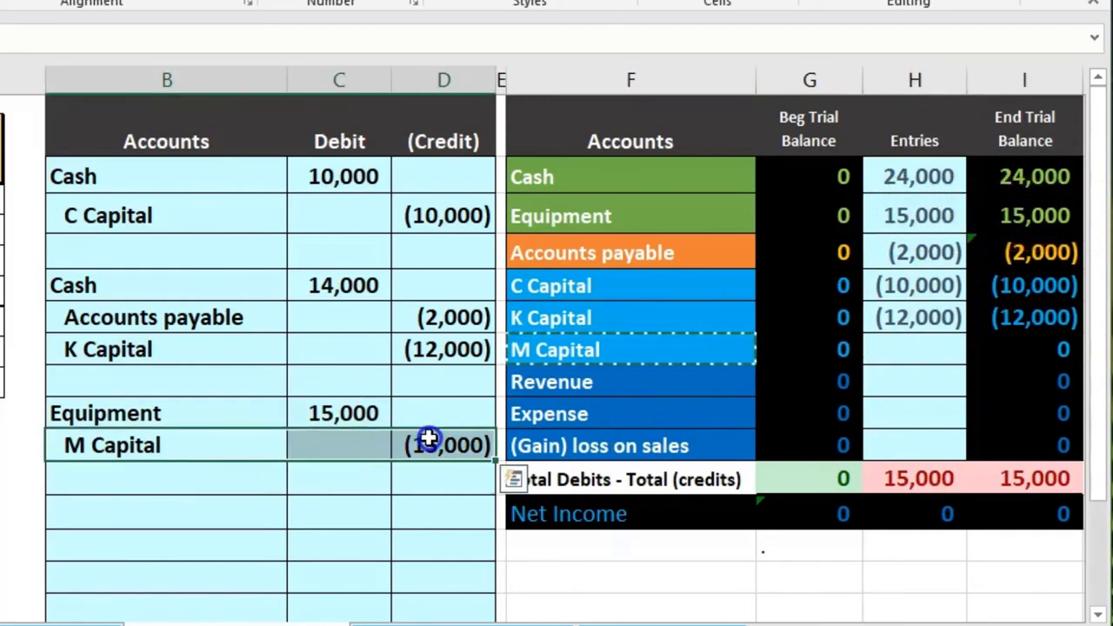
click(918, 353)
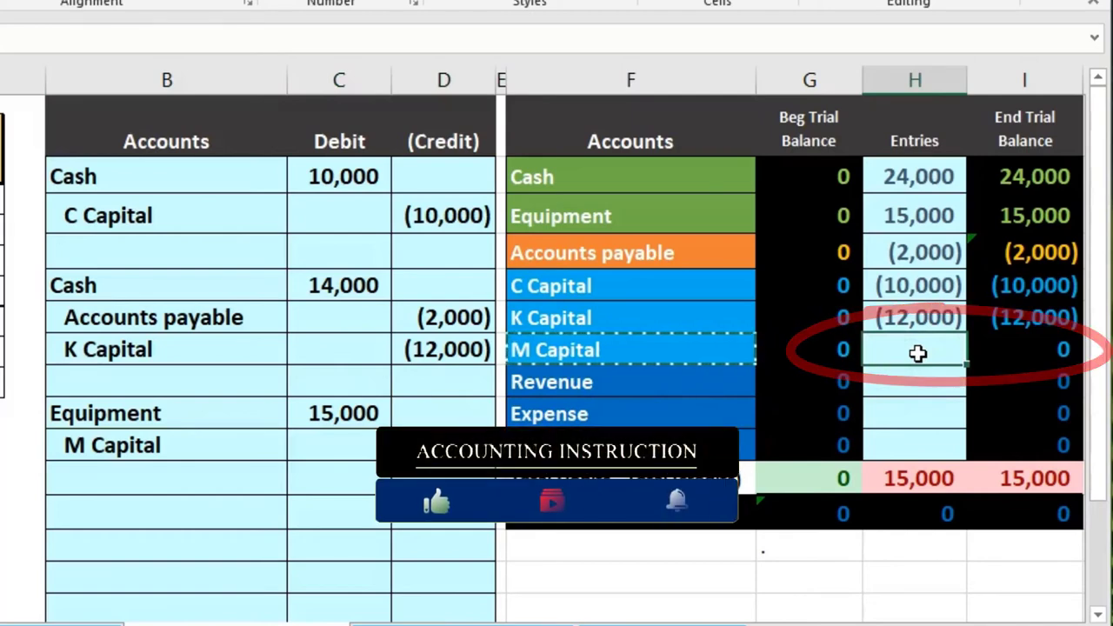
double_click(919, 352)
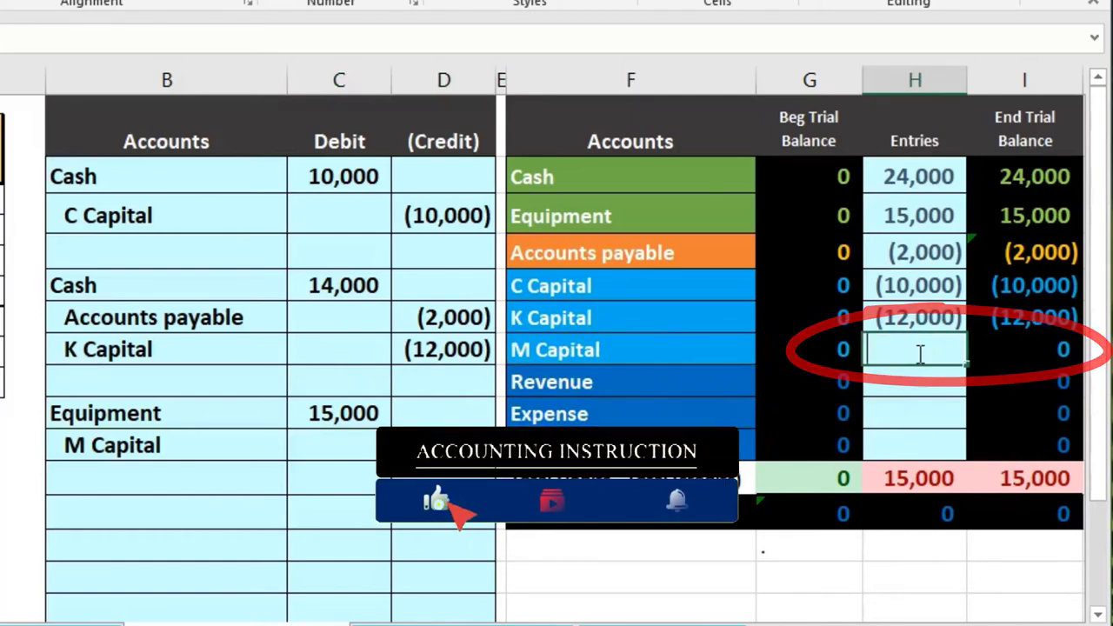
text(=D10)
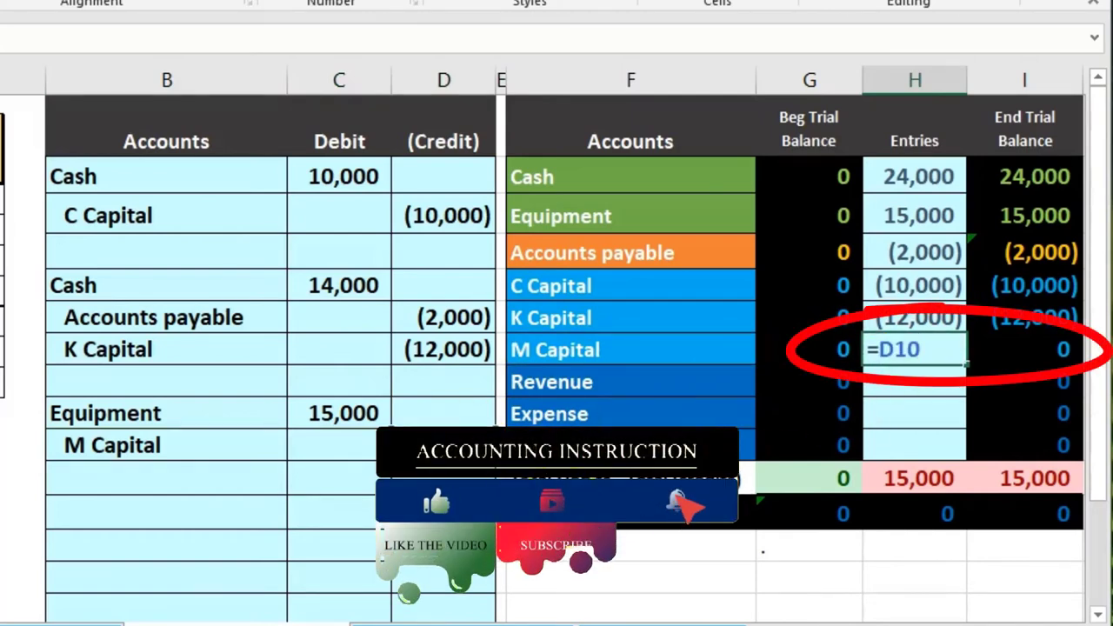
key(Return)
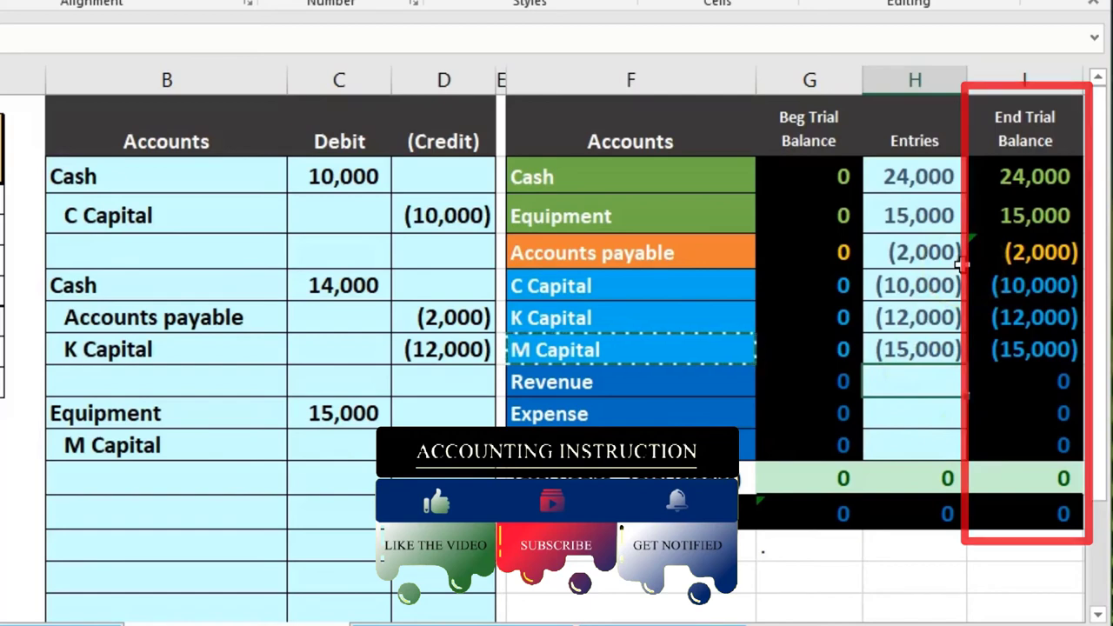
Examine the ending trial balance, comparing the sum of Cash, Equipment and Accounts payable with the sum of the three partners' capital balances.
drag(993, 381, 1005, 437)
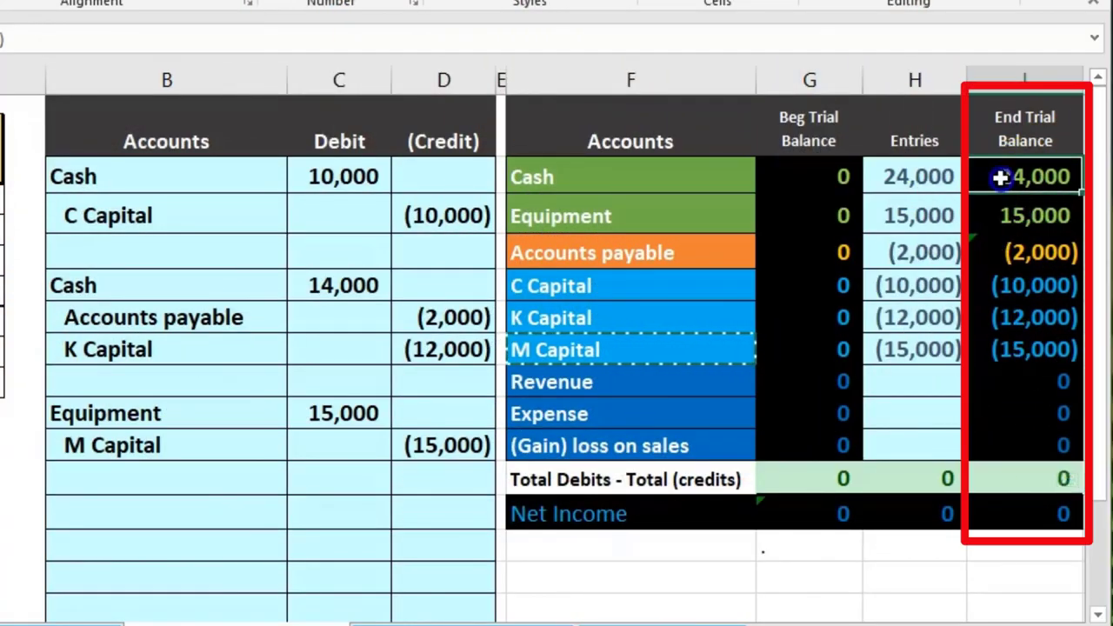
drag(1000, 204, 996, 241)
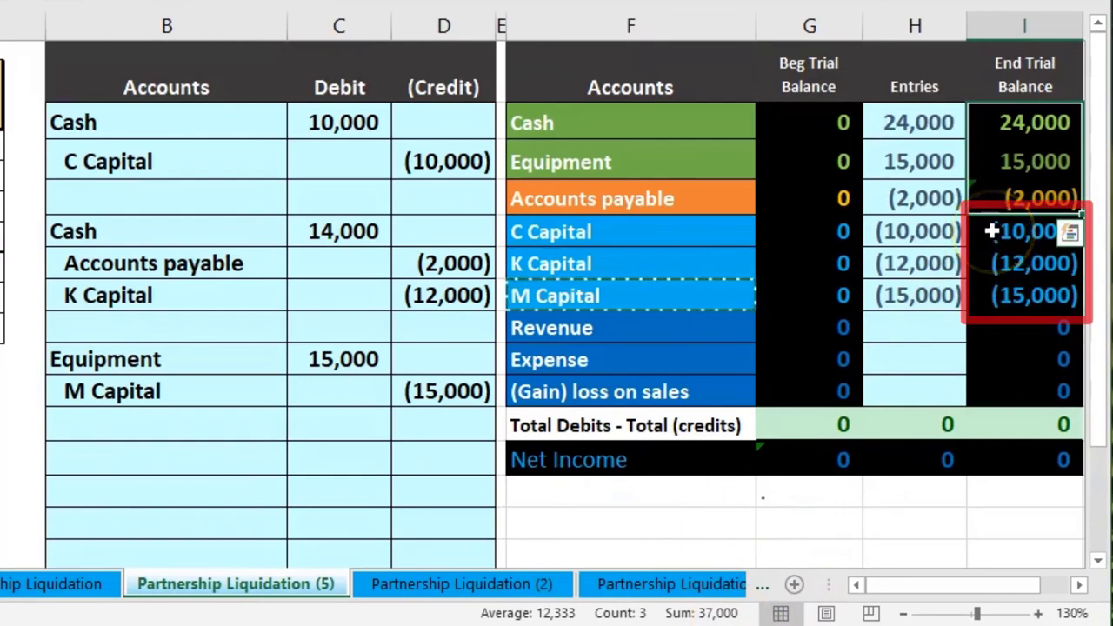
drag(991, 232, 992, 295)
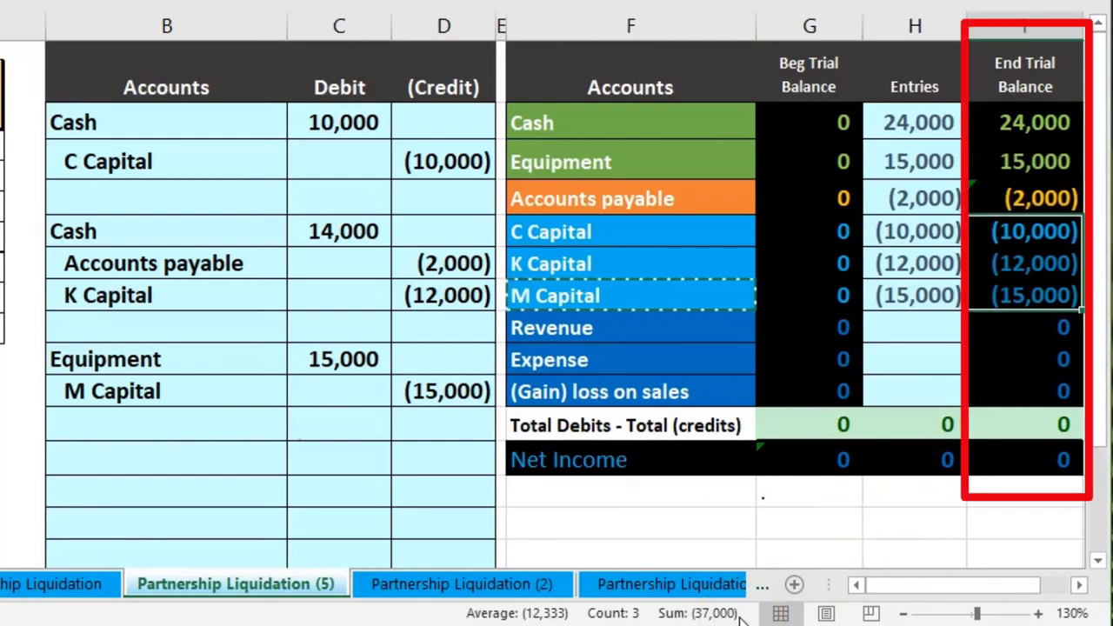
drag(1038, 120, 1033, 189)
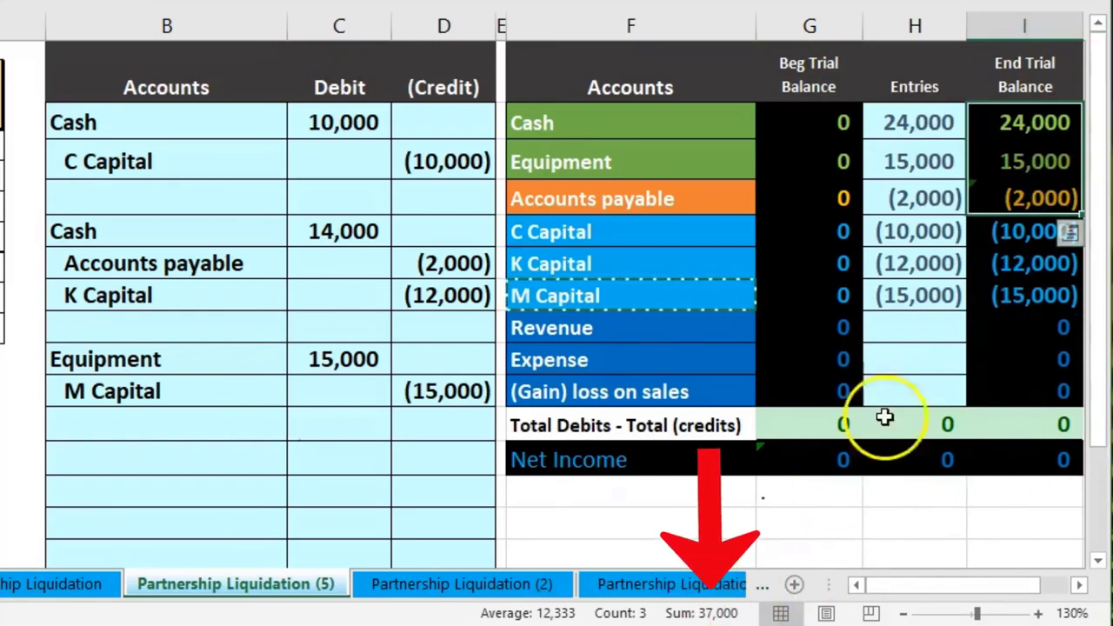
drag(1000, 233, 999, 296)
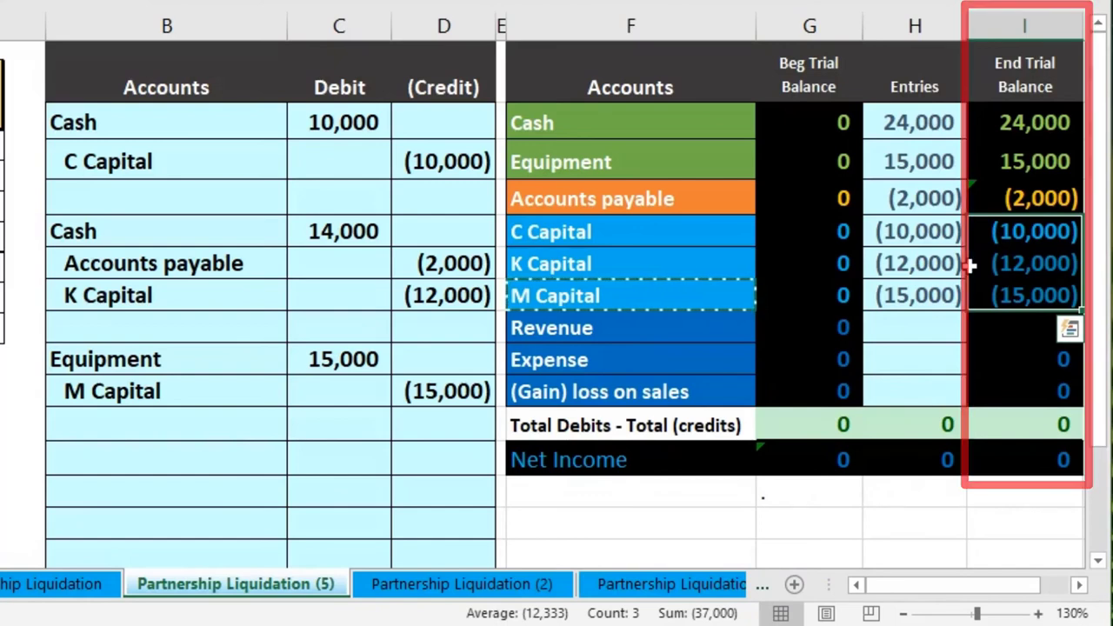
click(1005, 200)
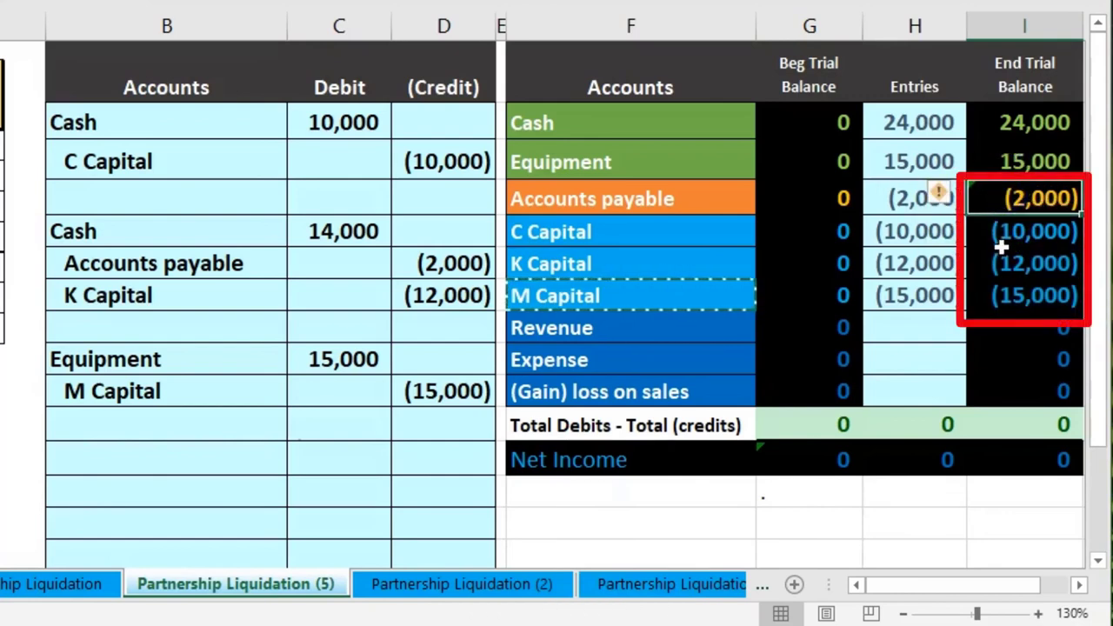
drag(993, 230, 992, 283)
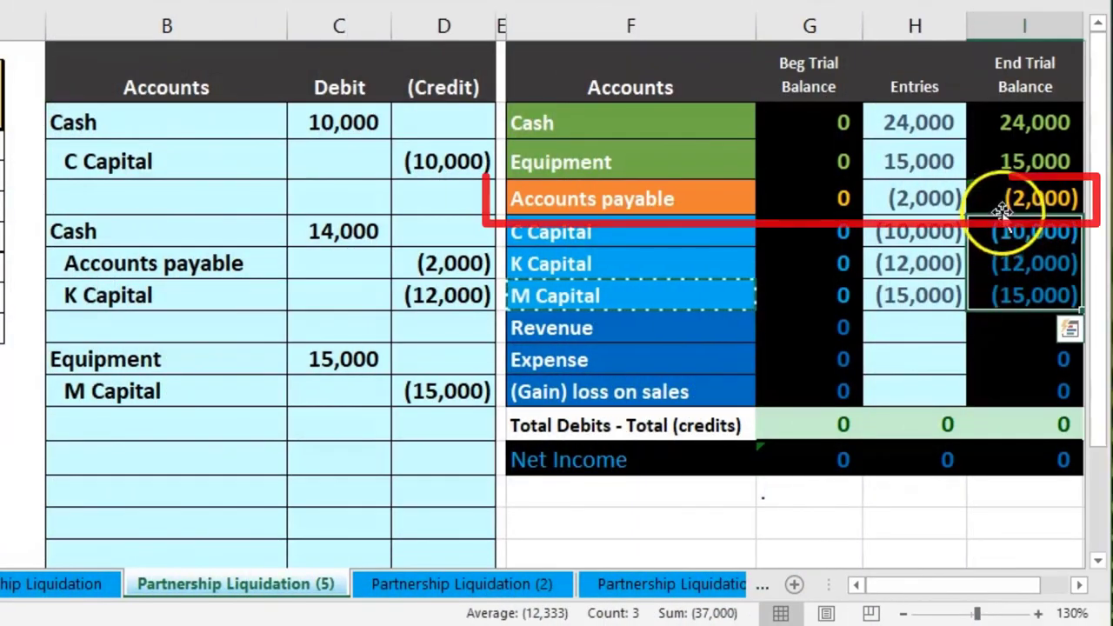
click(1000, 199)
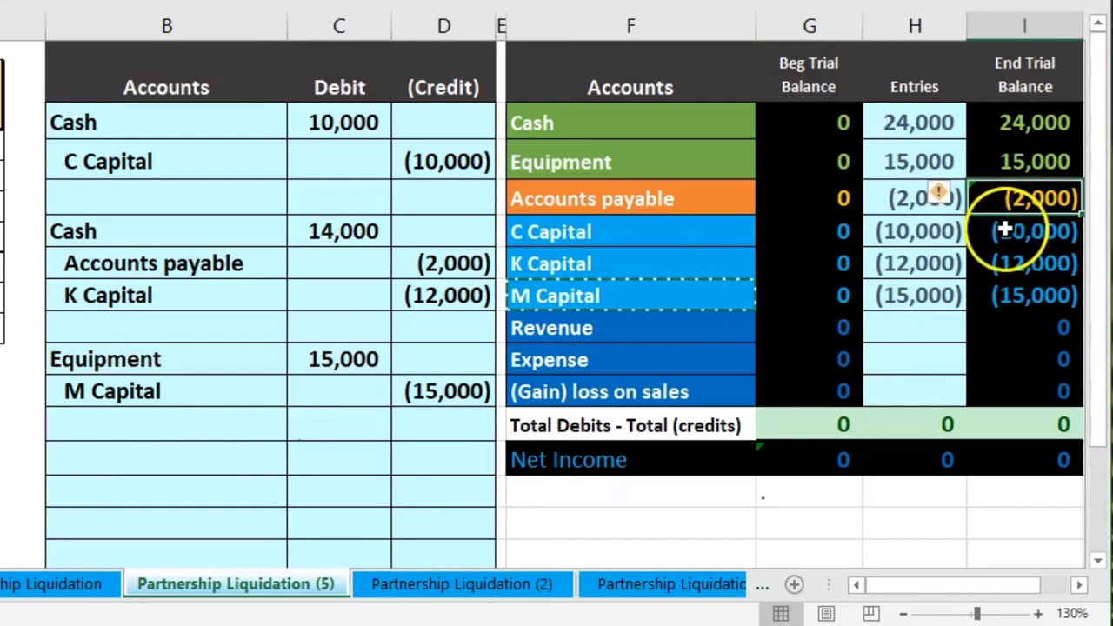
drag(1003, 242, 1006, 290)
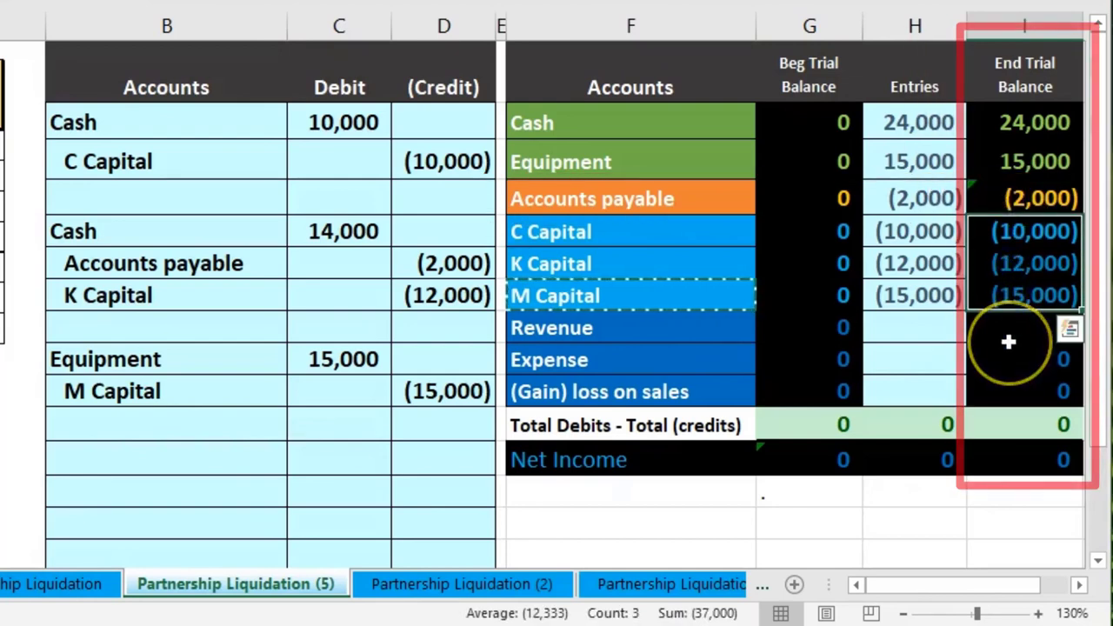